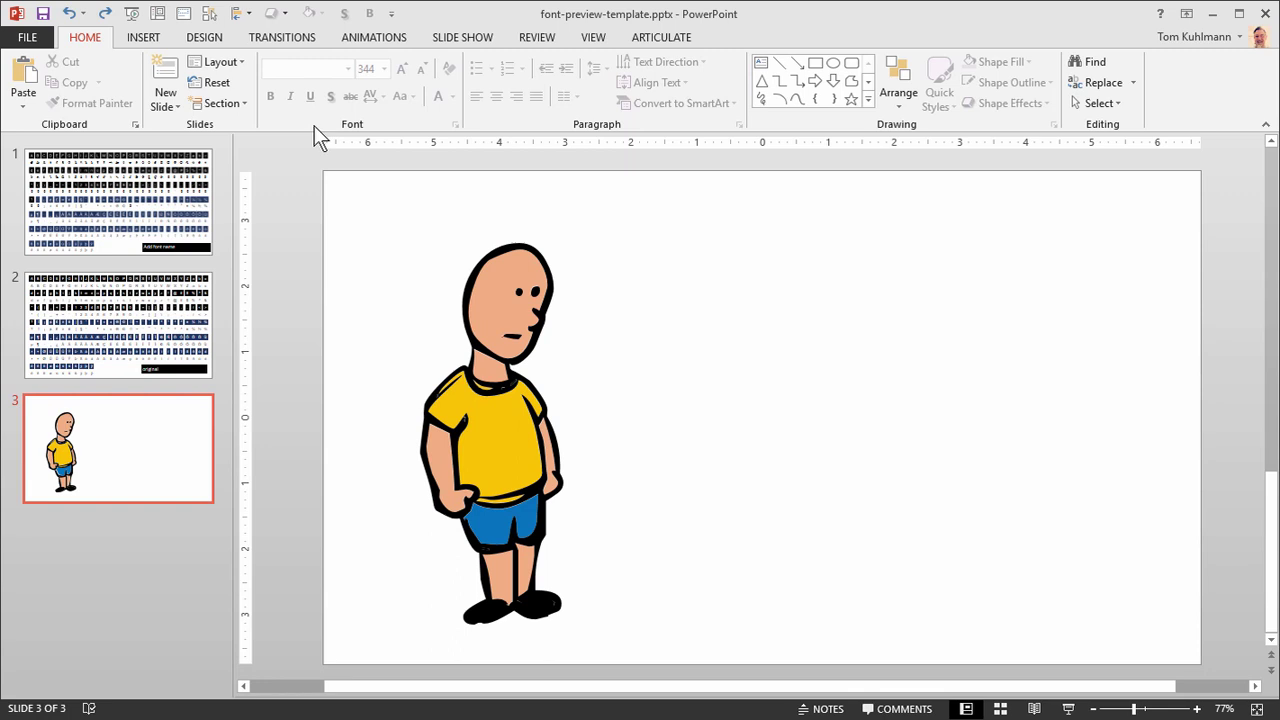
Add a text box holding the letter 'm' at font size 88 and open the font list.
left_click(762, 62)
left_click(725, 358)
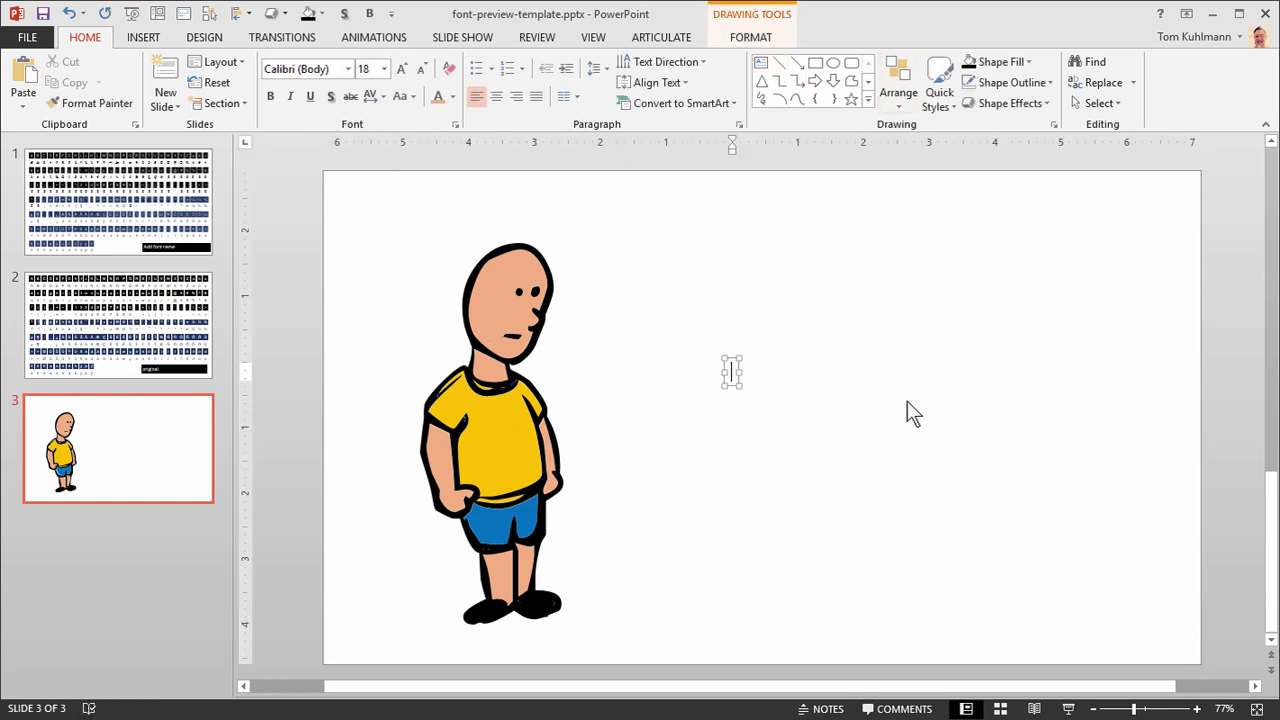
type("m")
left_click(742, 360)
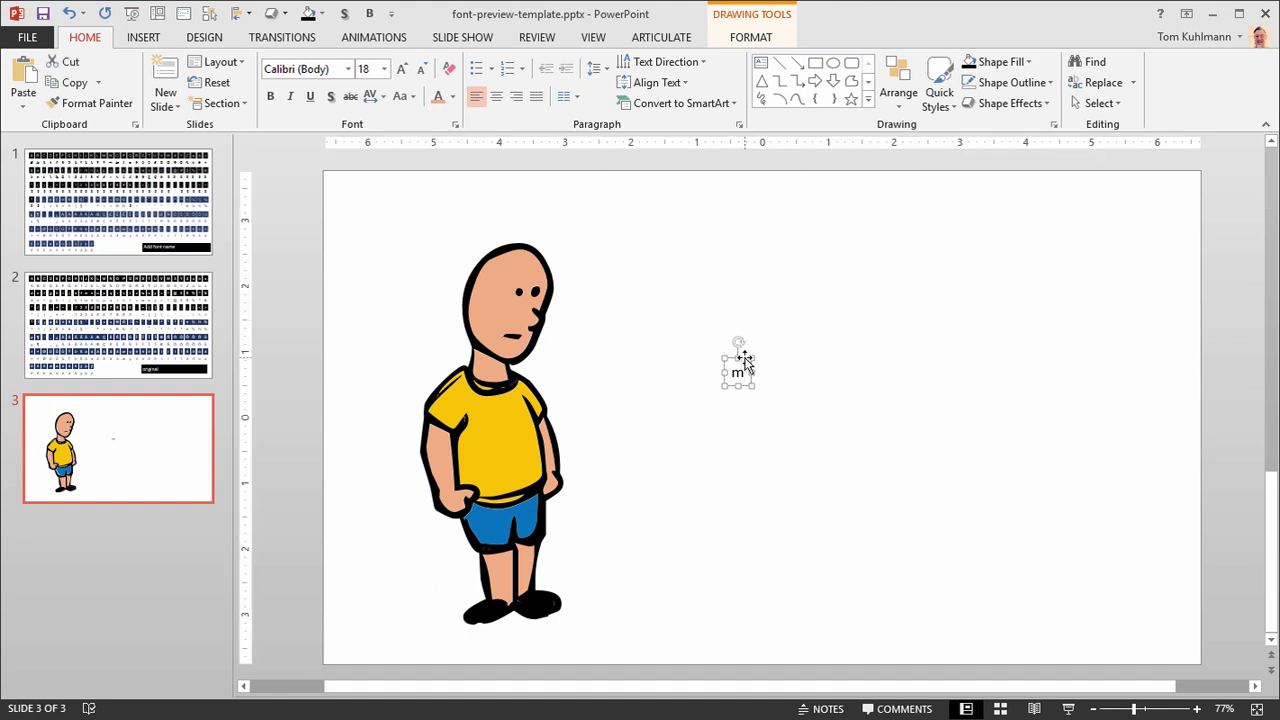
key("ctrl+shift+period")
key("ctrl+shift+period")
key("ctrl+shift+period")
key("ctrl+shift+period")
key("ctrl+shift+period")
key("ctrl+shift+period")
key("ctrl+shift+period")
key("ctrl+shift+period")
key("ctrl+shift+period")
key("ctrl+shift+period")
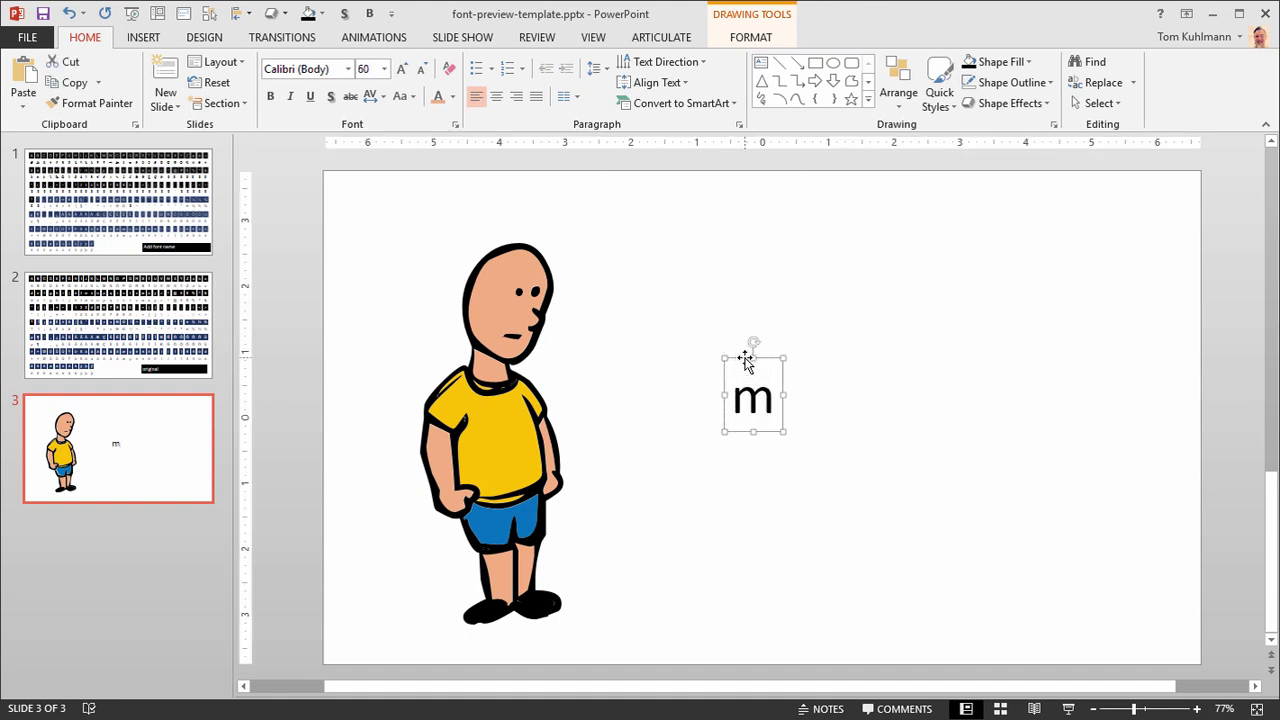
key("ctrl+shift+period")
key("ctrl+shift+period")
key("ctrl+shift+period")
key("ctrl+shift+period")
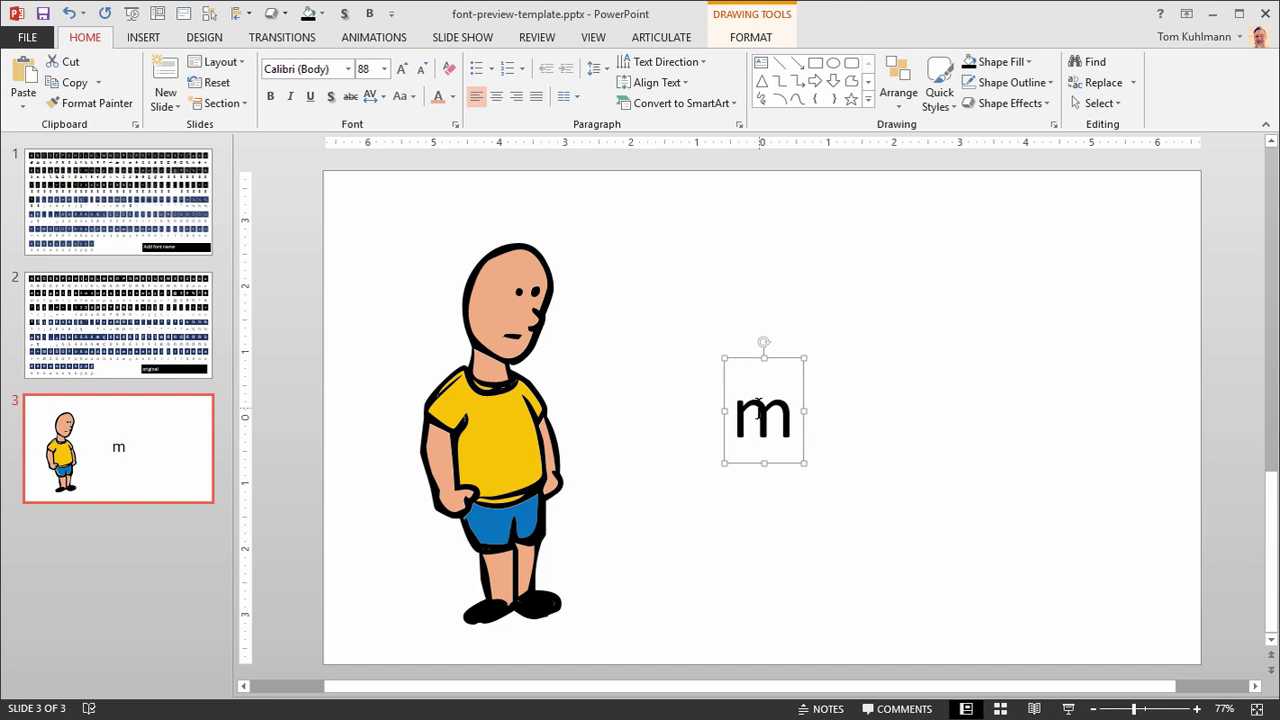
left_click(348, 70)
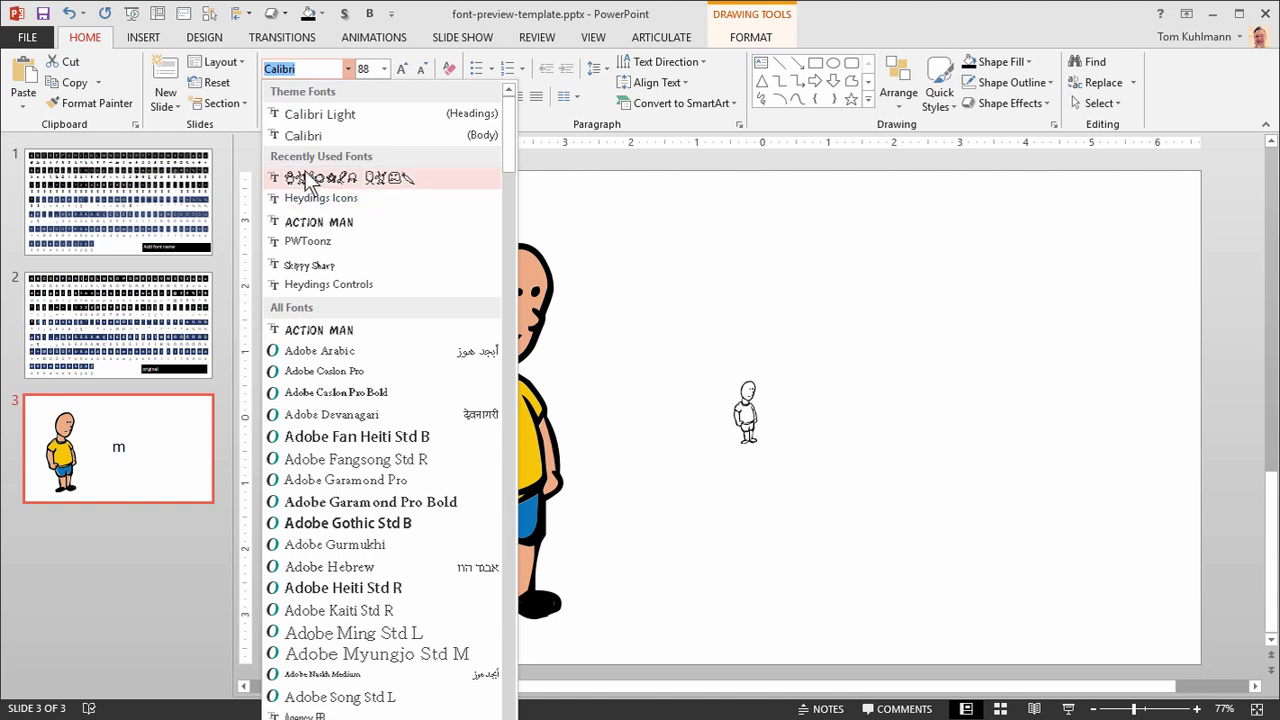
Set the 'm' in Tombats Four at size 496, place it beside the coloured boy, and duplicate it.
left_click(307, 180)
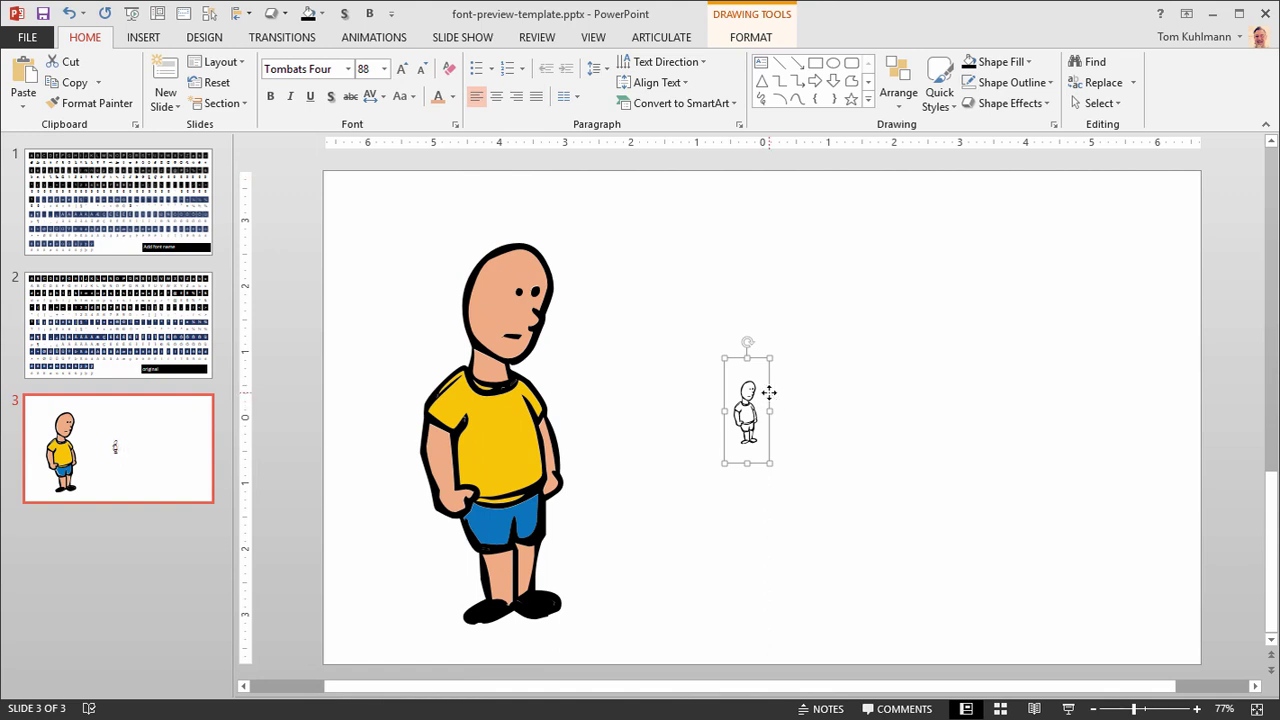
key("ctrl+shift+period")
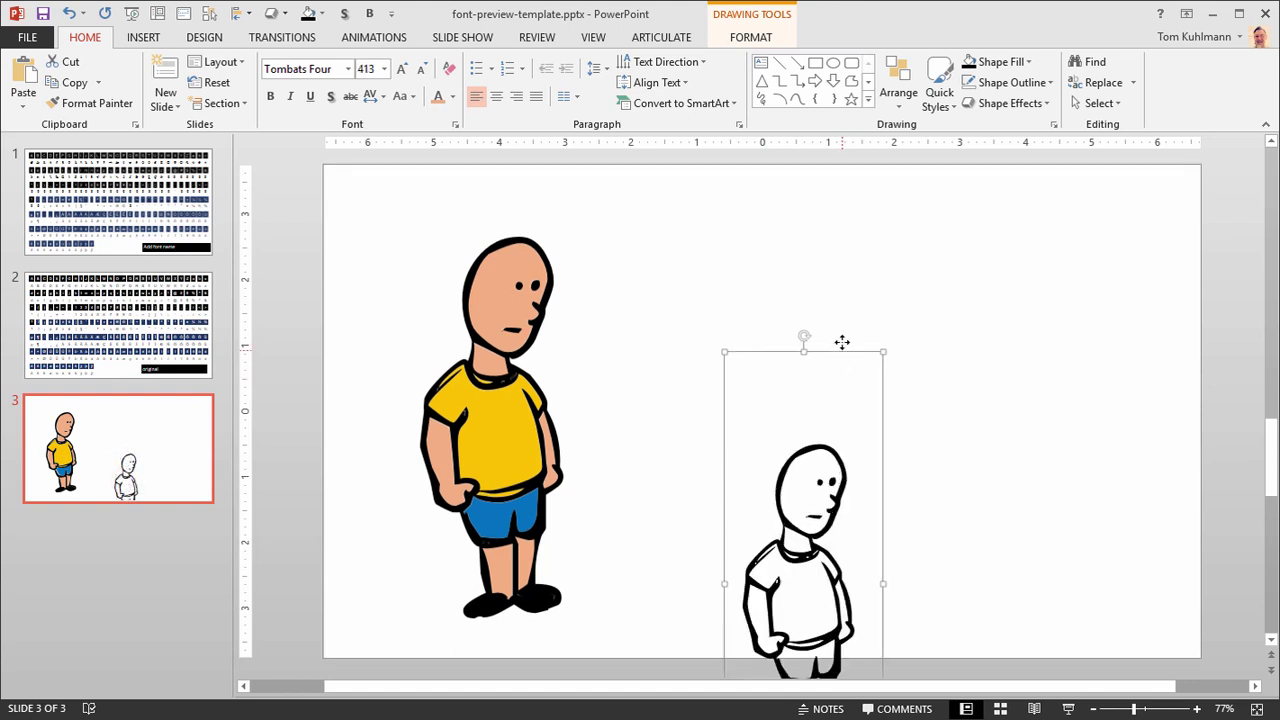
left_click_drag(842, 342, 782, 193)
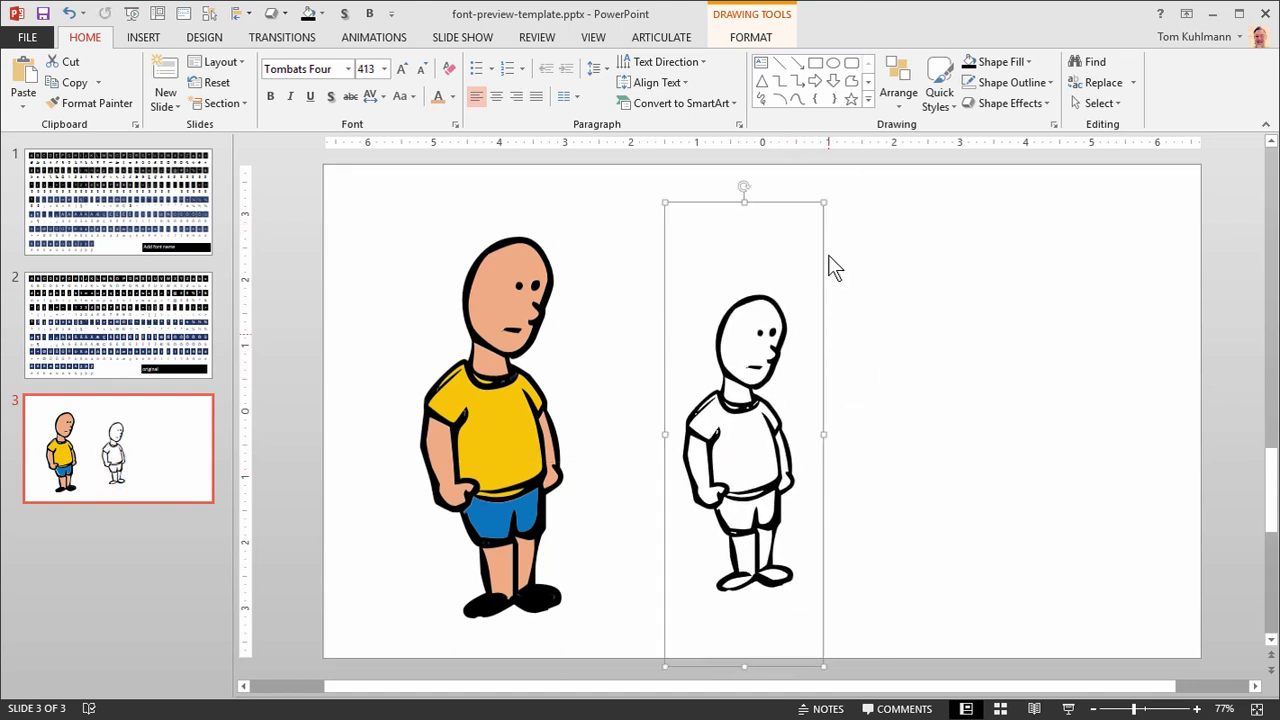
key("ctrl+shift+period")
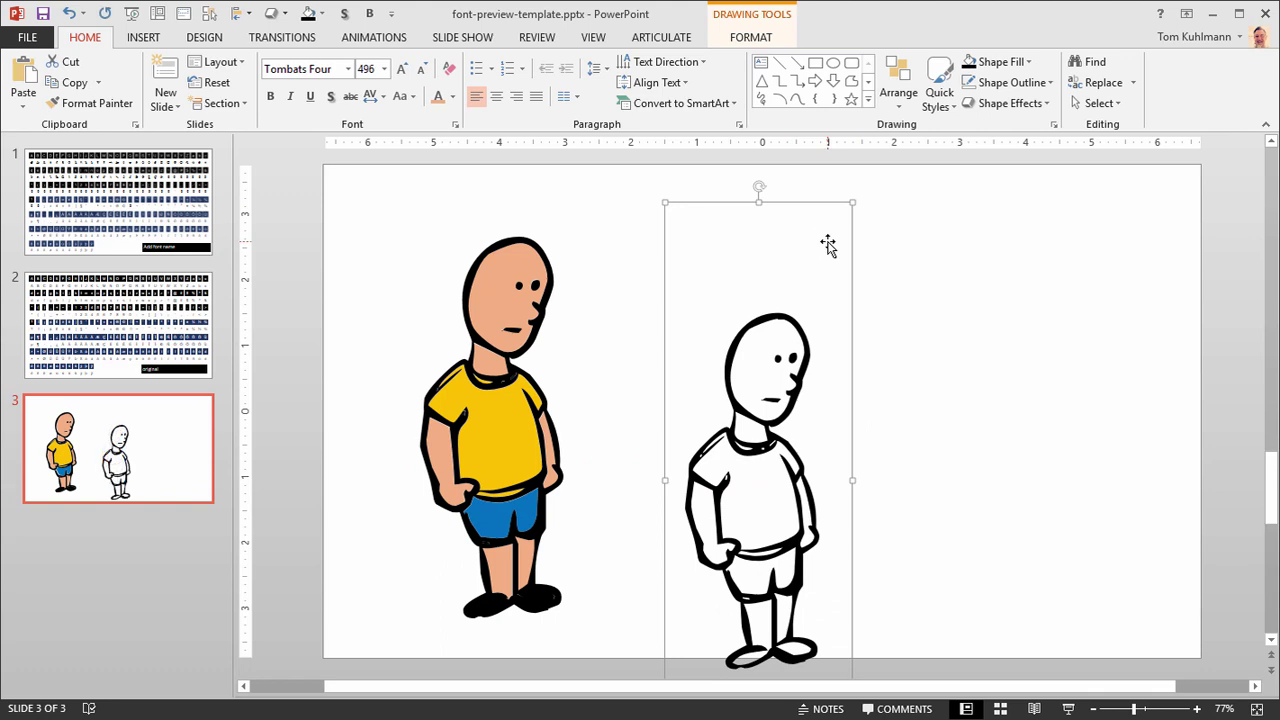
left_click_drag(850, 266, 834, 234)
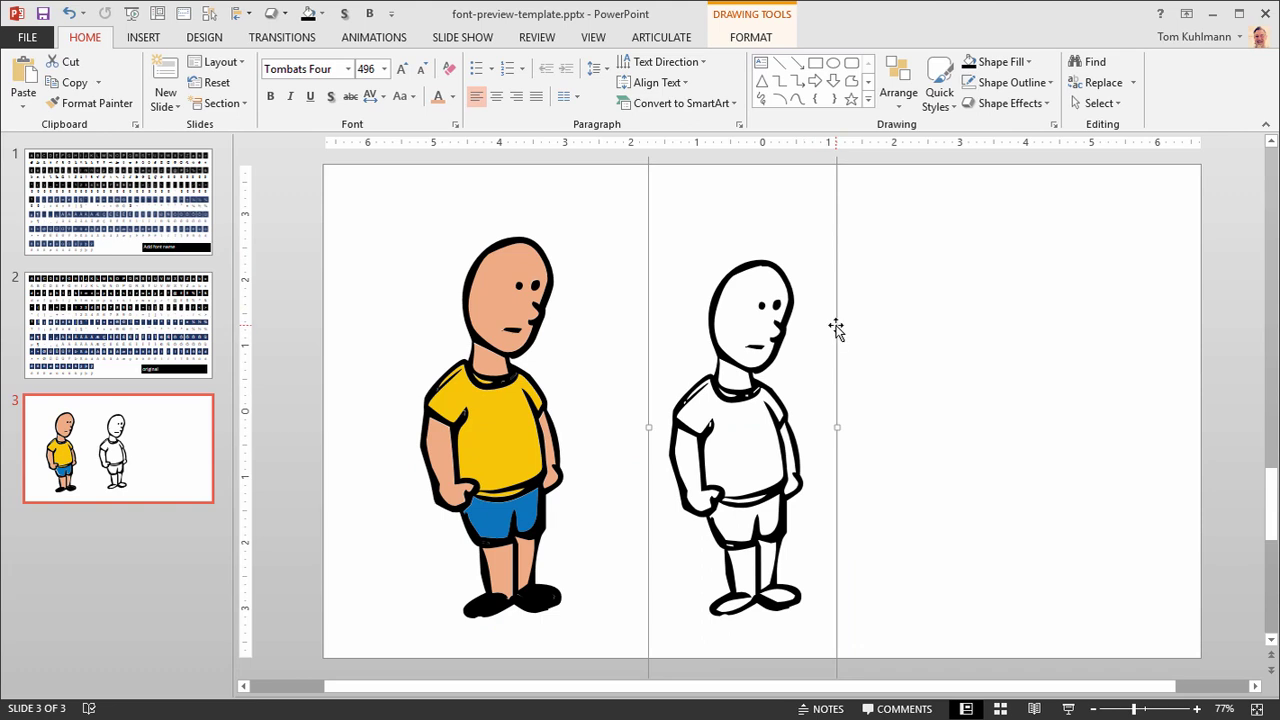
left_click_drag(838, 333, 1031, 338)
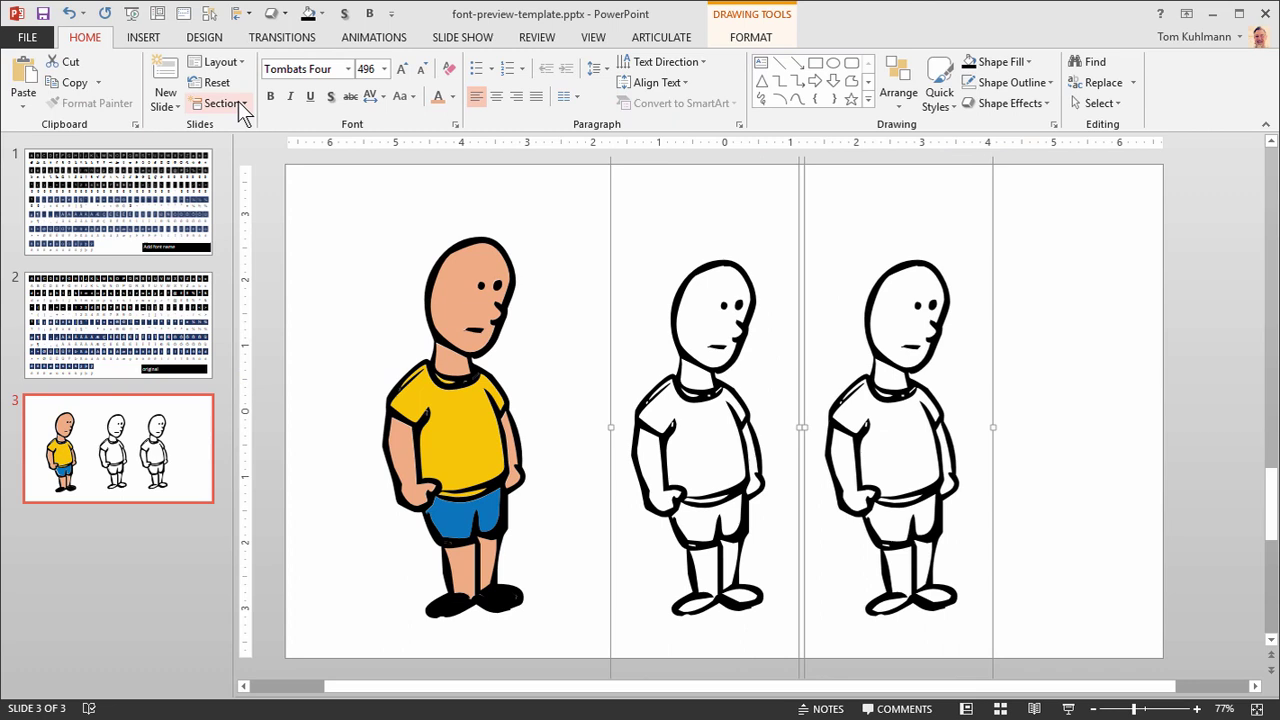
Fragment both Tombats Four outline figures into separate shapes using Merge Shapes > Fragment.
left_click(748, 40)
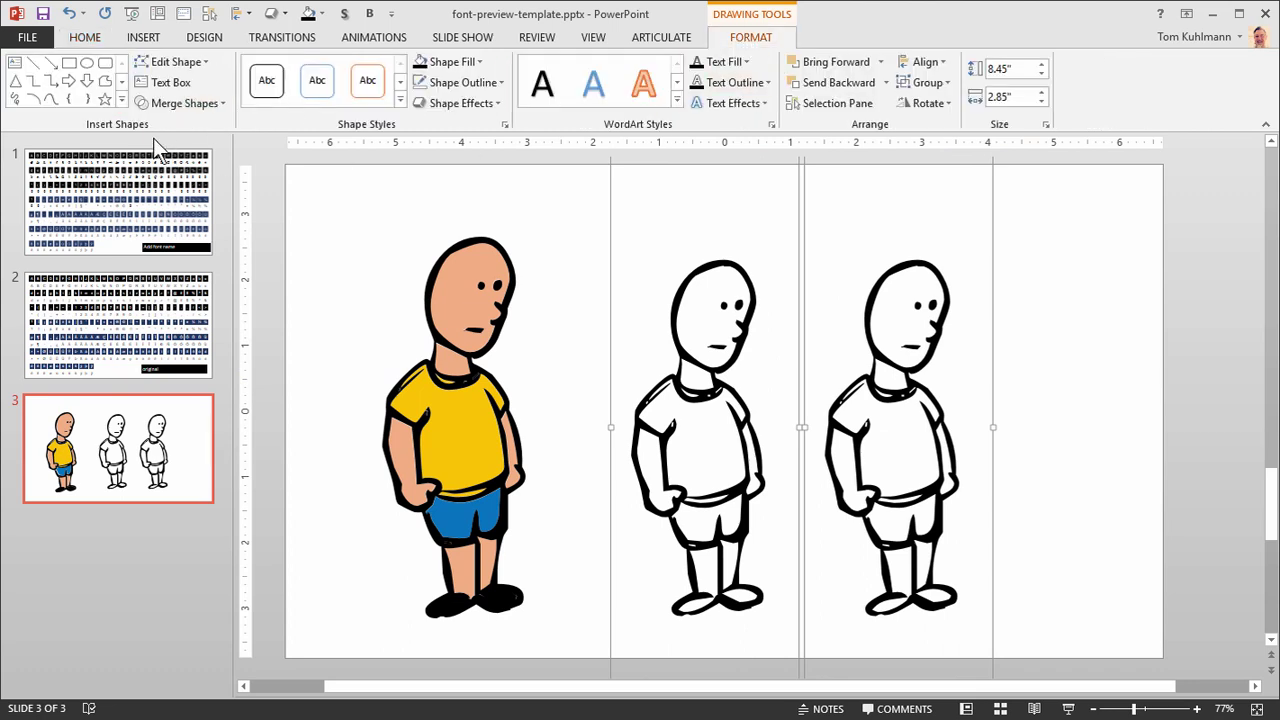
left_click(213, 102)
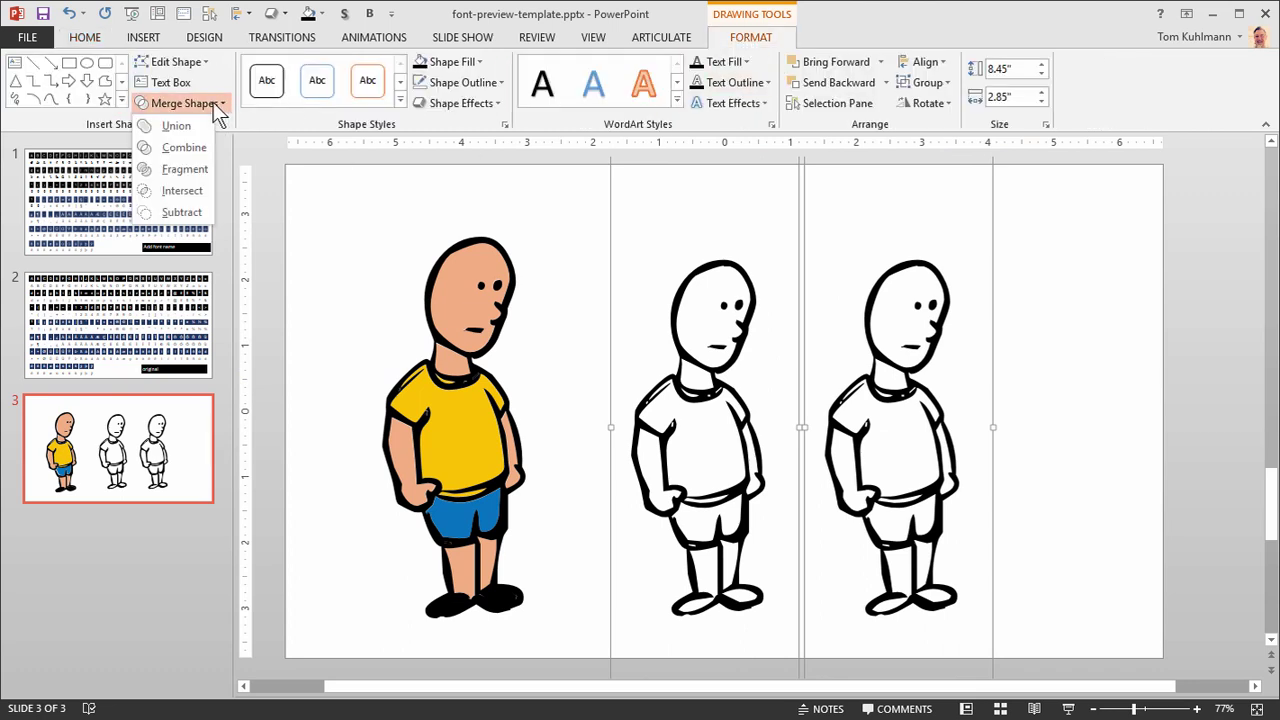
left_click(180, 170)
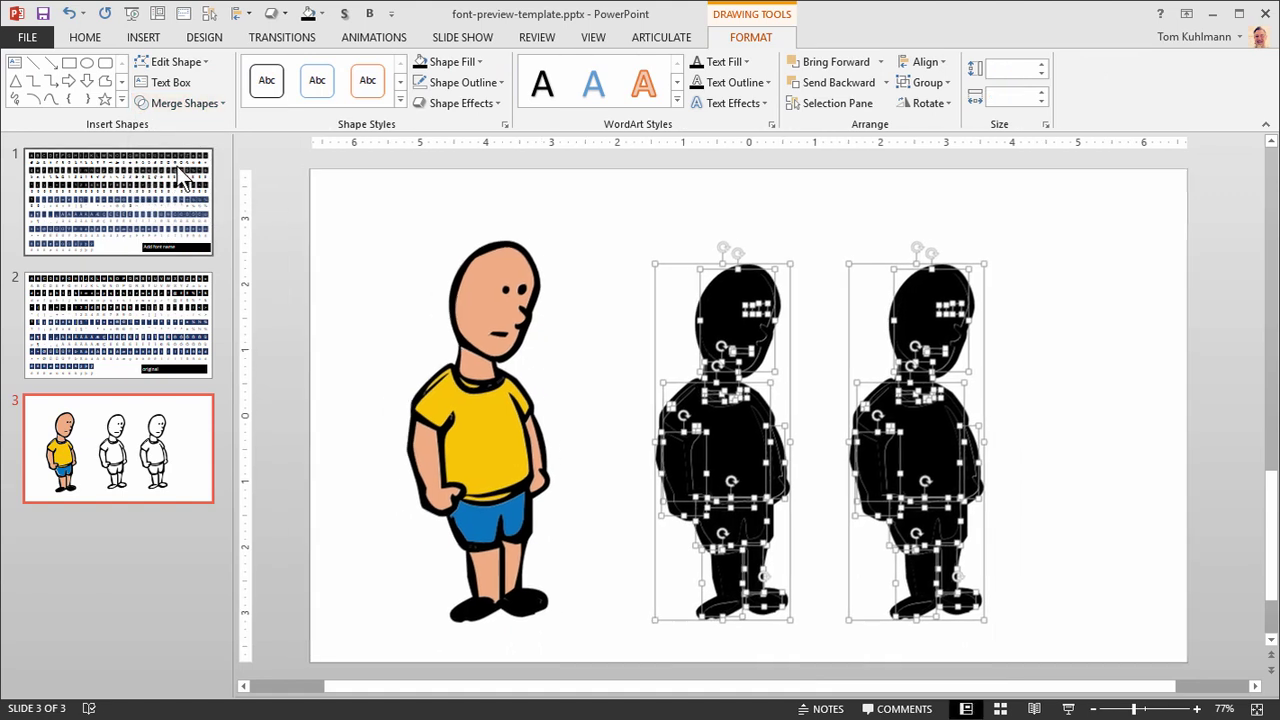
left_click(1091, 311)
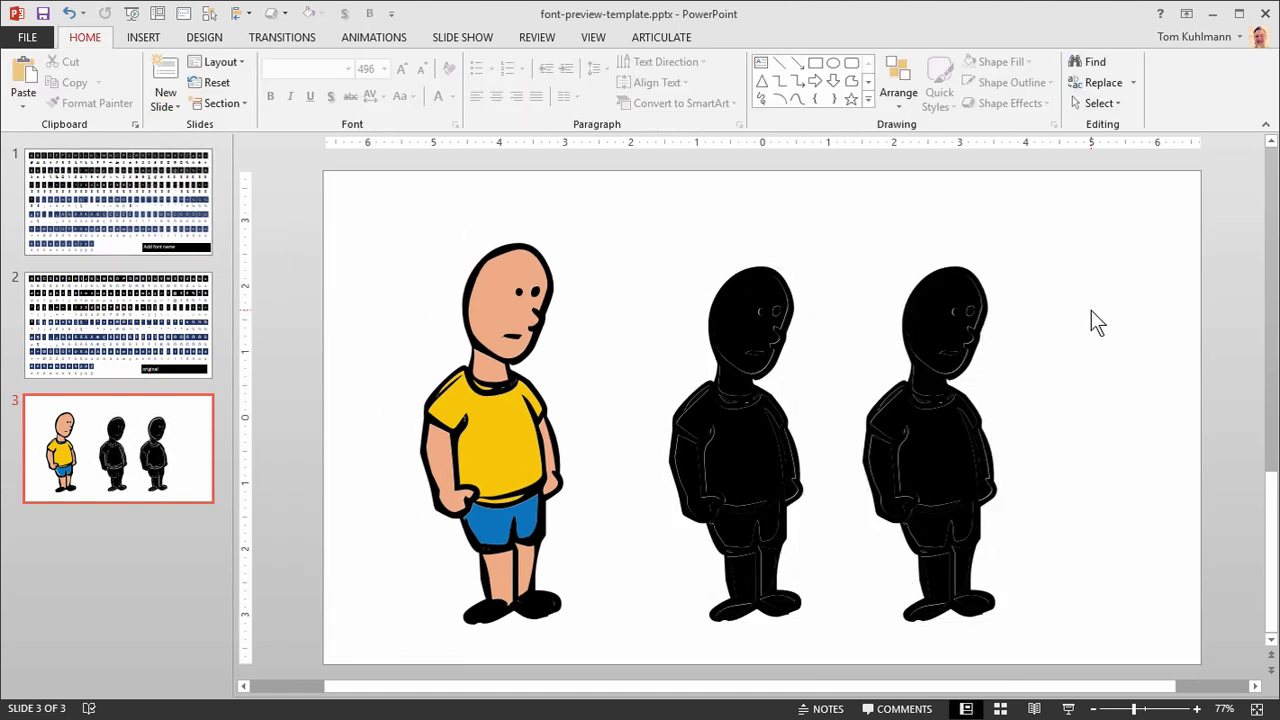
Fill the middle figure's head, neck, arms and legs with a peach skin tone.
left_click(739, 325)
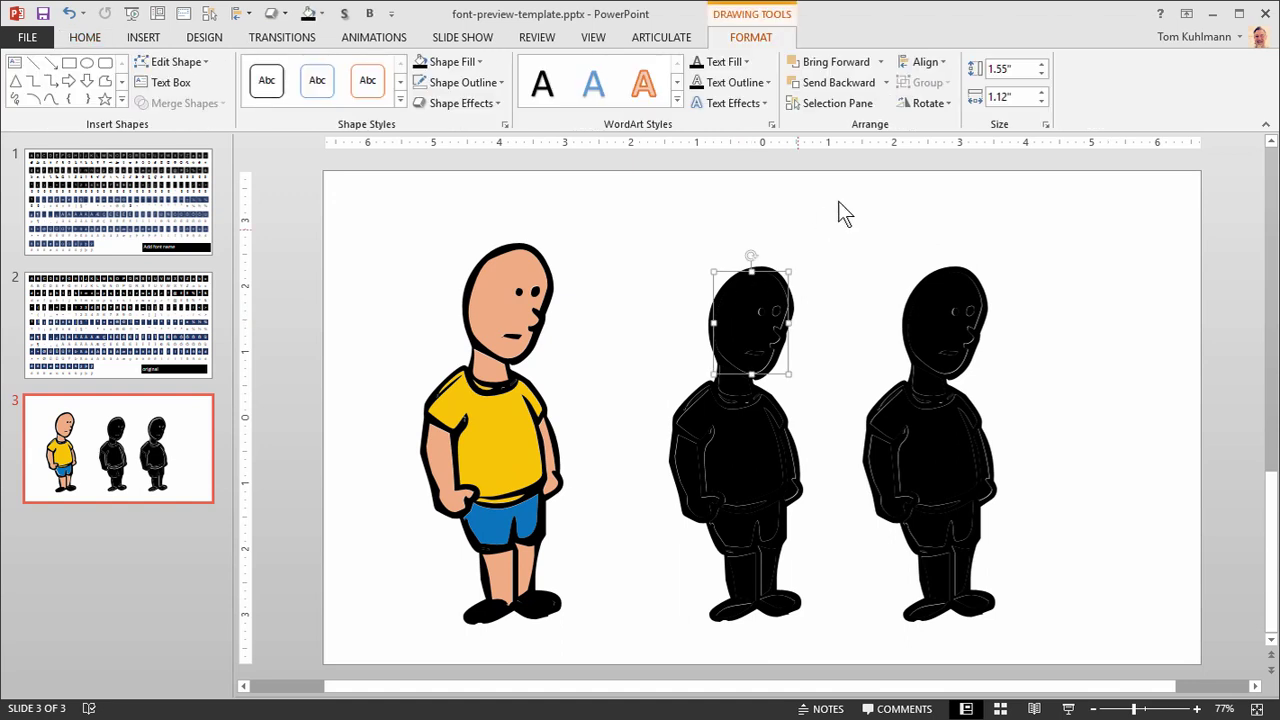
left_click(472, 62)
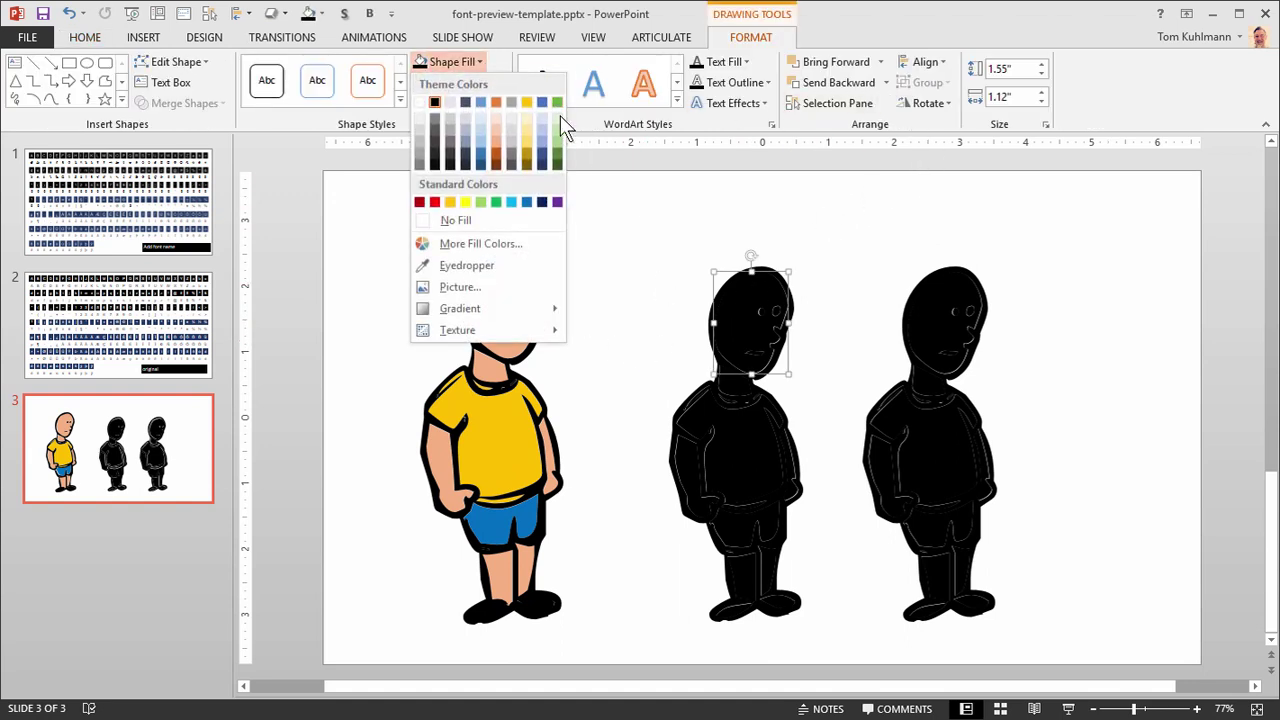
left_click(498, 142)
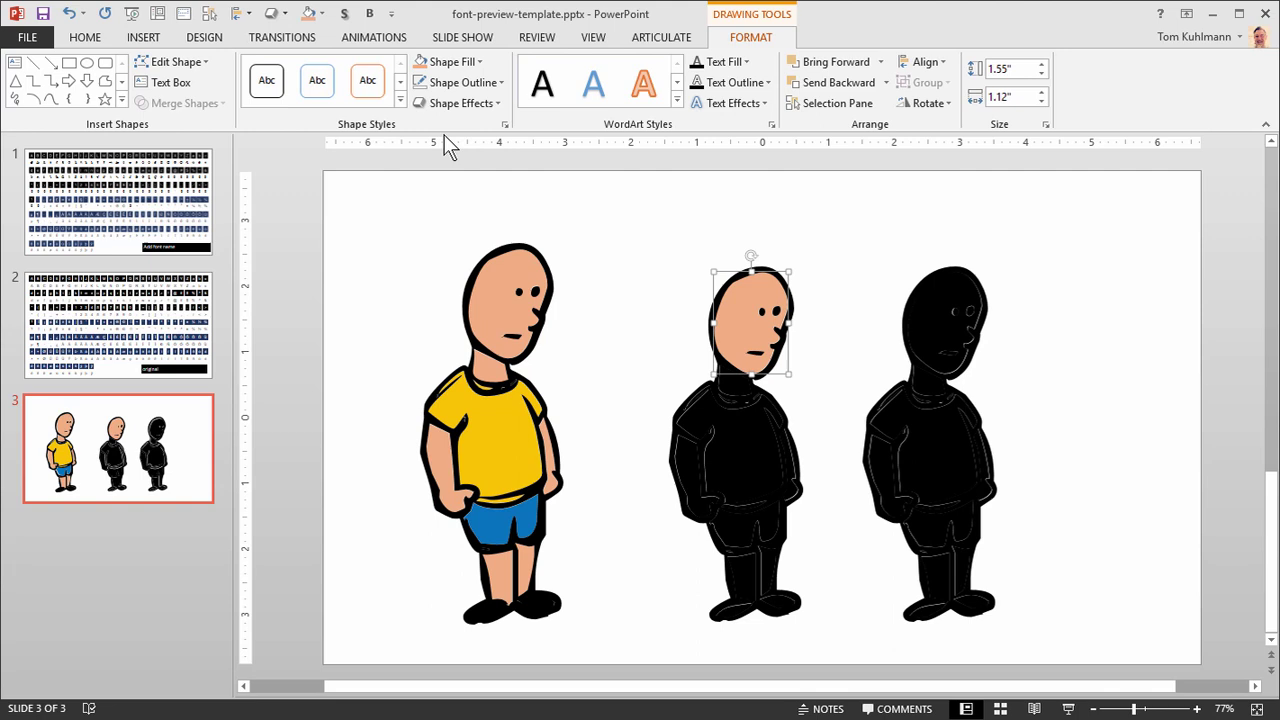
left_click(690, 475)
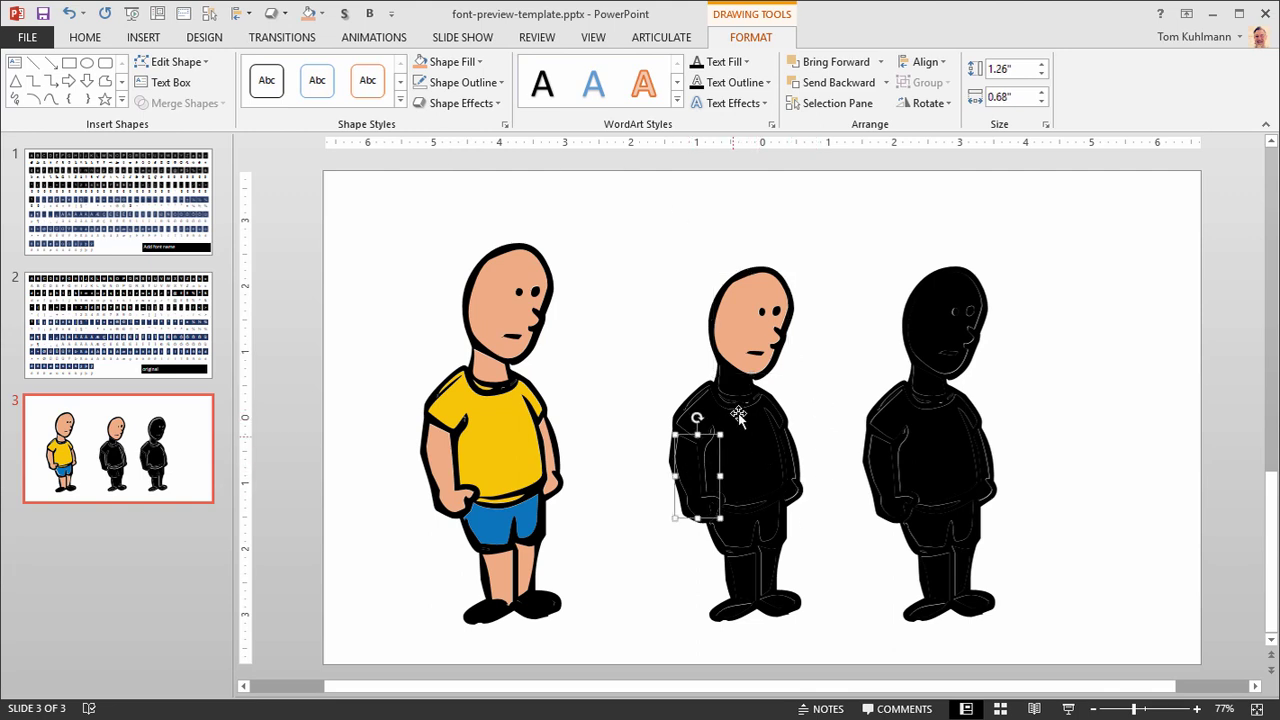
left_click(733, 386, "shift")
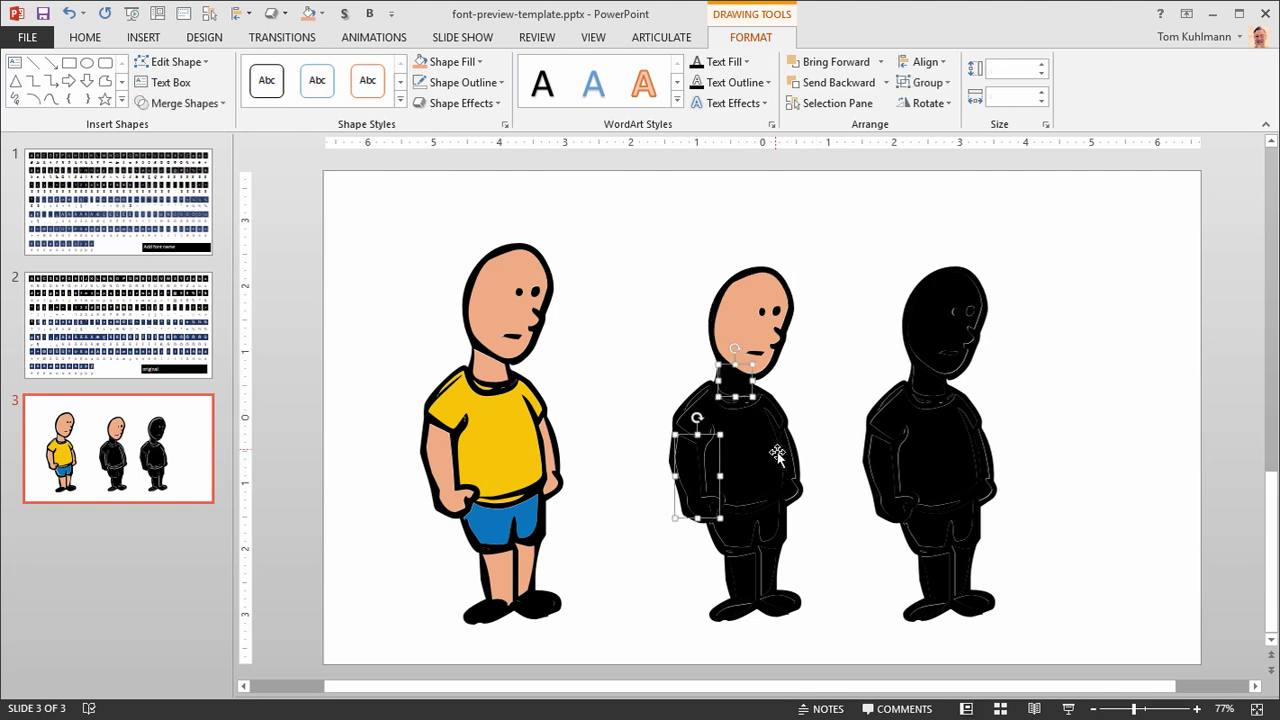
left_click(788, 465, "shift")
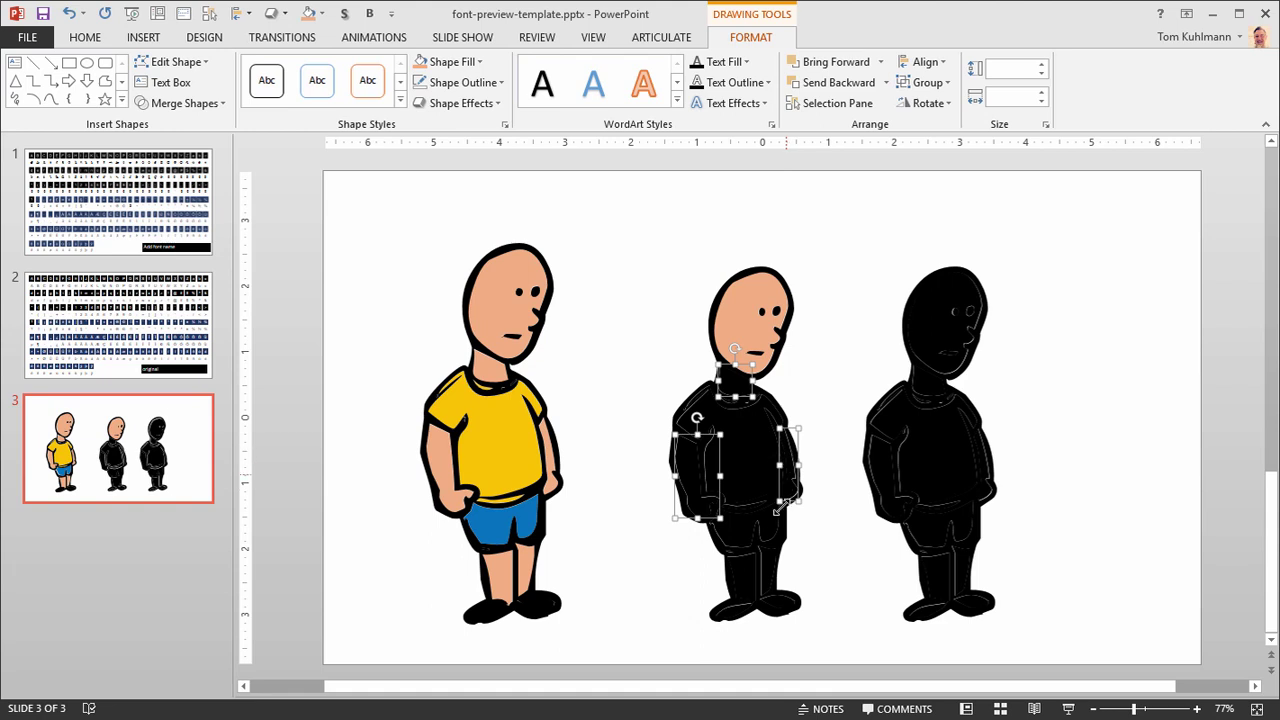
left_click(740, 578, "shift")
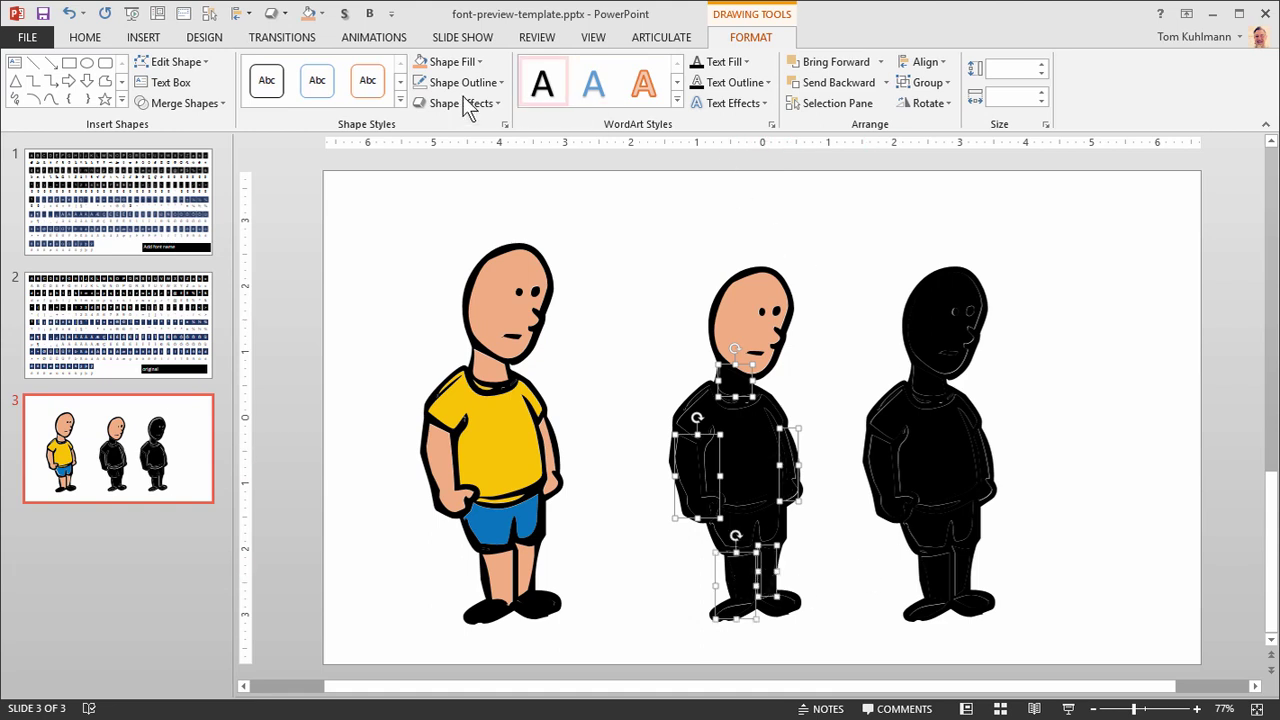
left_click(445, 61)
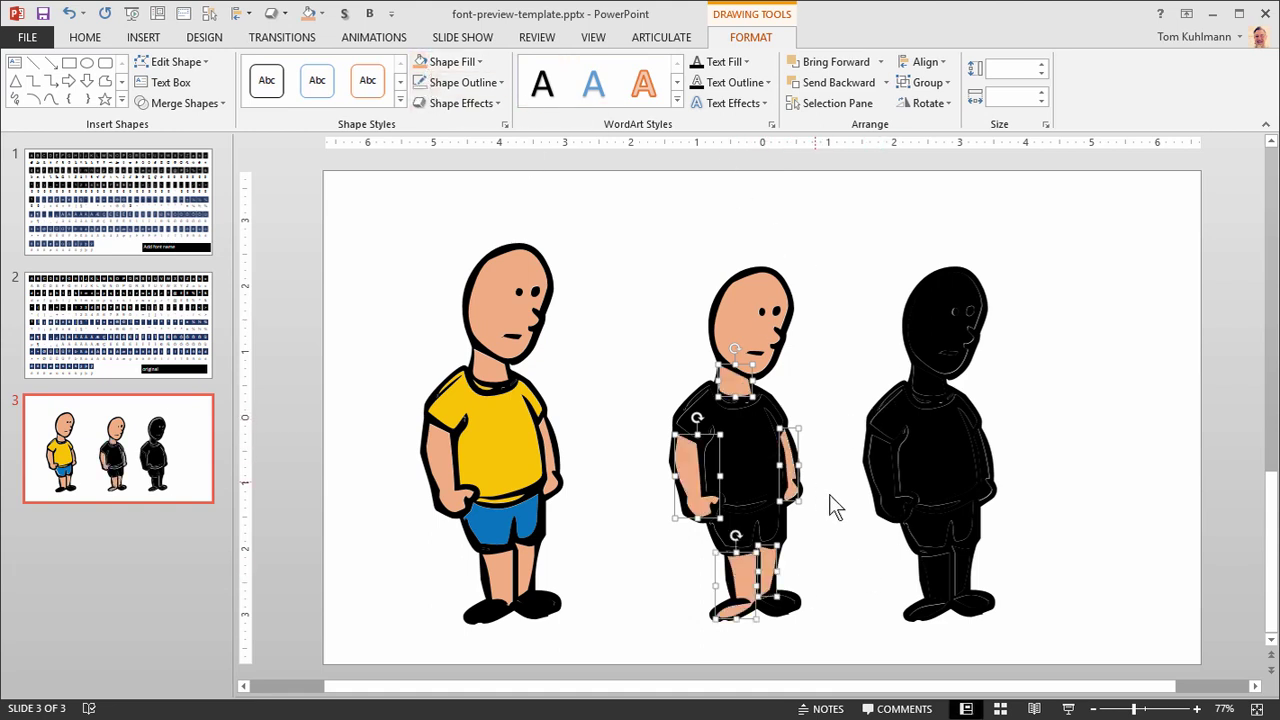
left_click(640, 315)
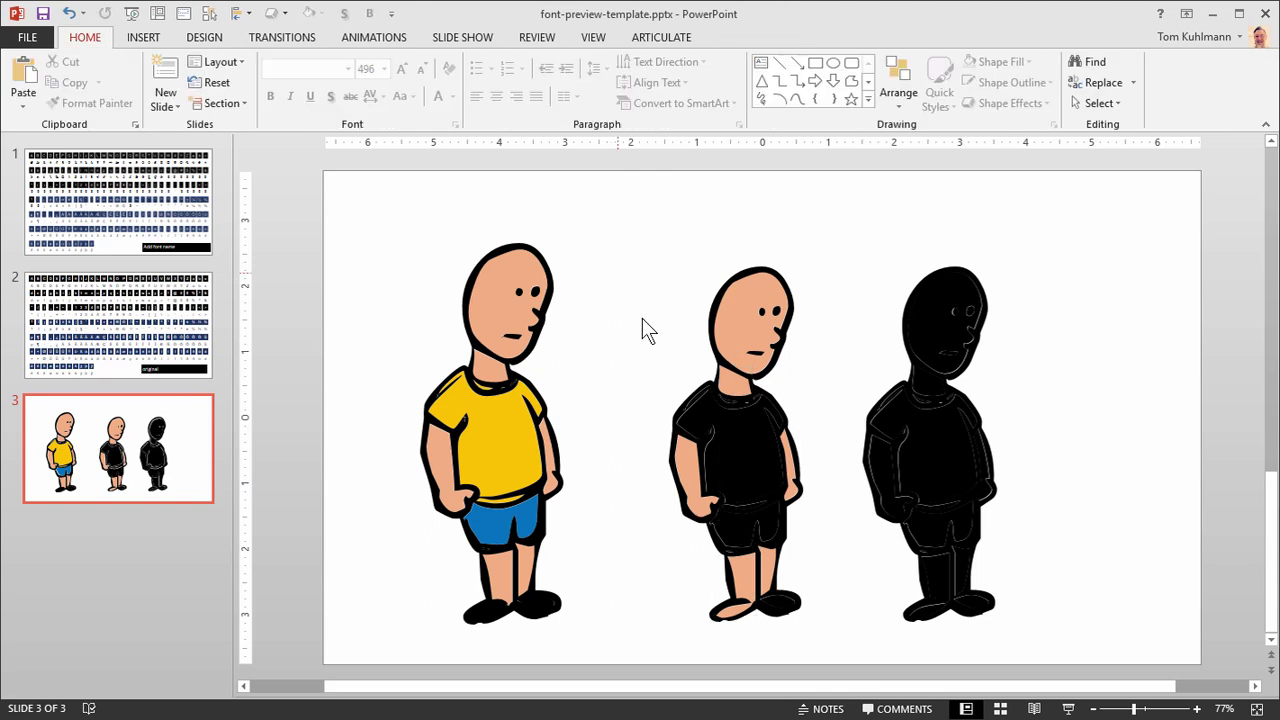
Fill the middle figure's torso green to form the shirt.
left_click(741, 430)
left_click(480, 61)
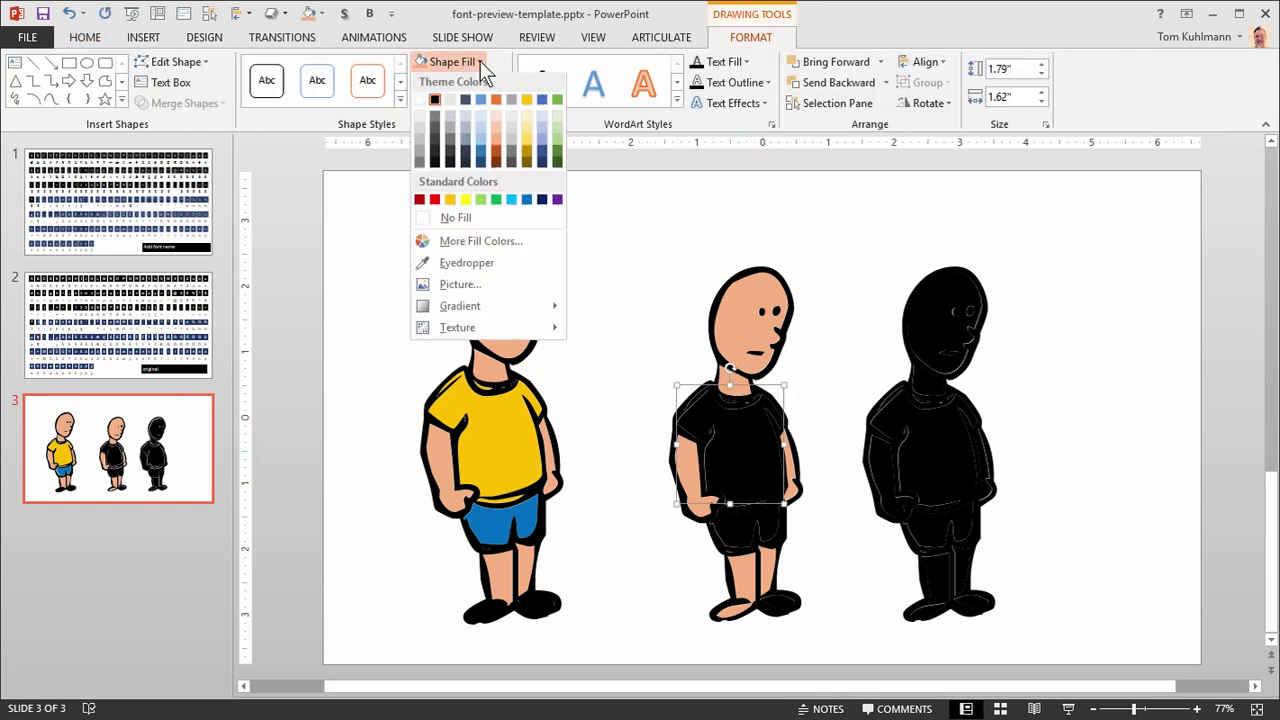
left_click(556, 103)
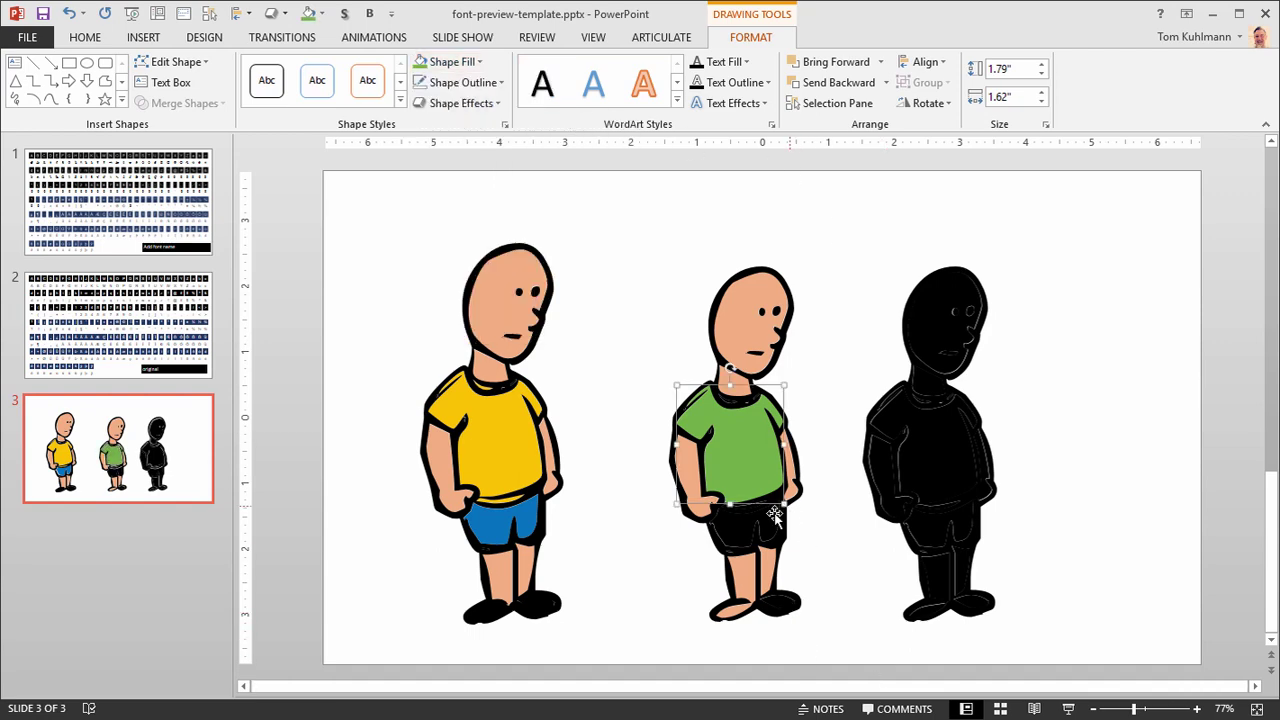
left_click(746, 537)
Fill the middle figure's shorts dark blue.
scroll(746, 540, "up", 10, "ctrl")
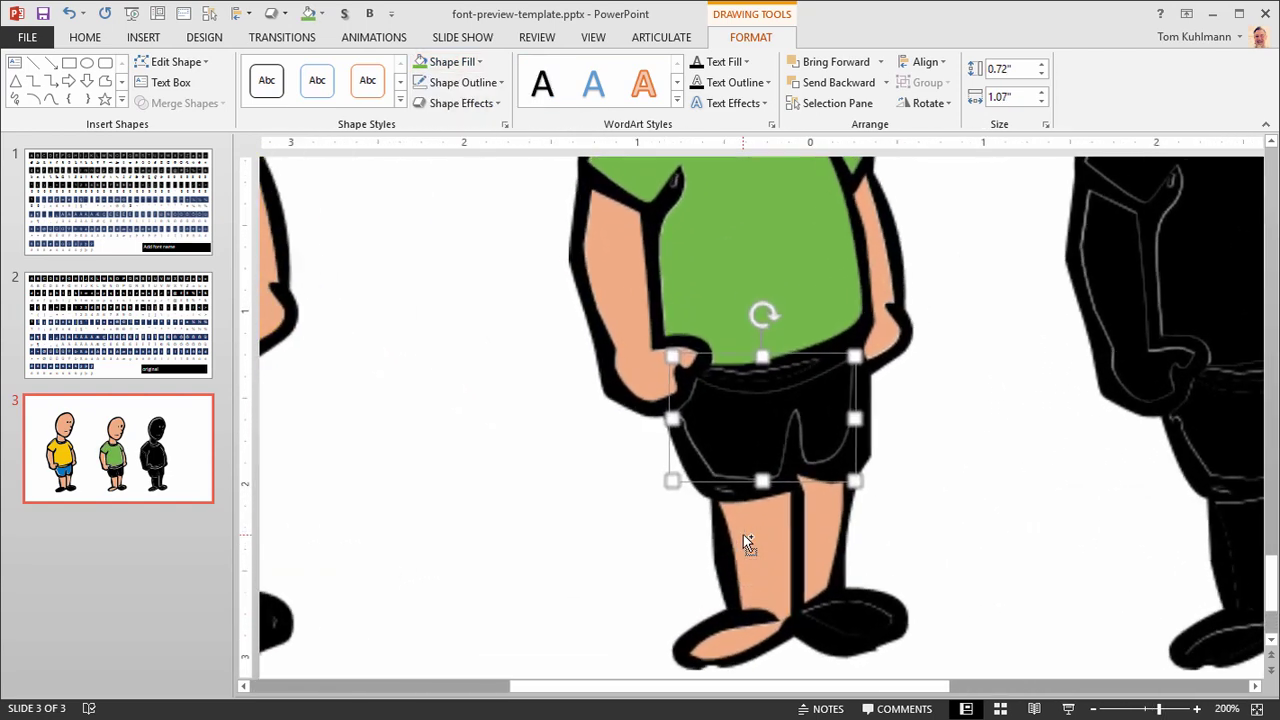
left_click(765, 368)
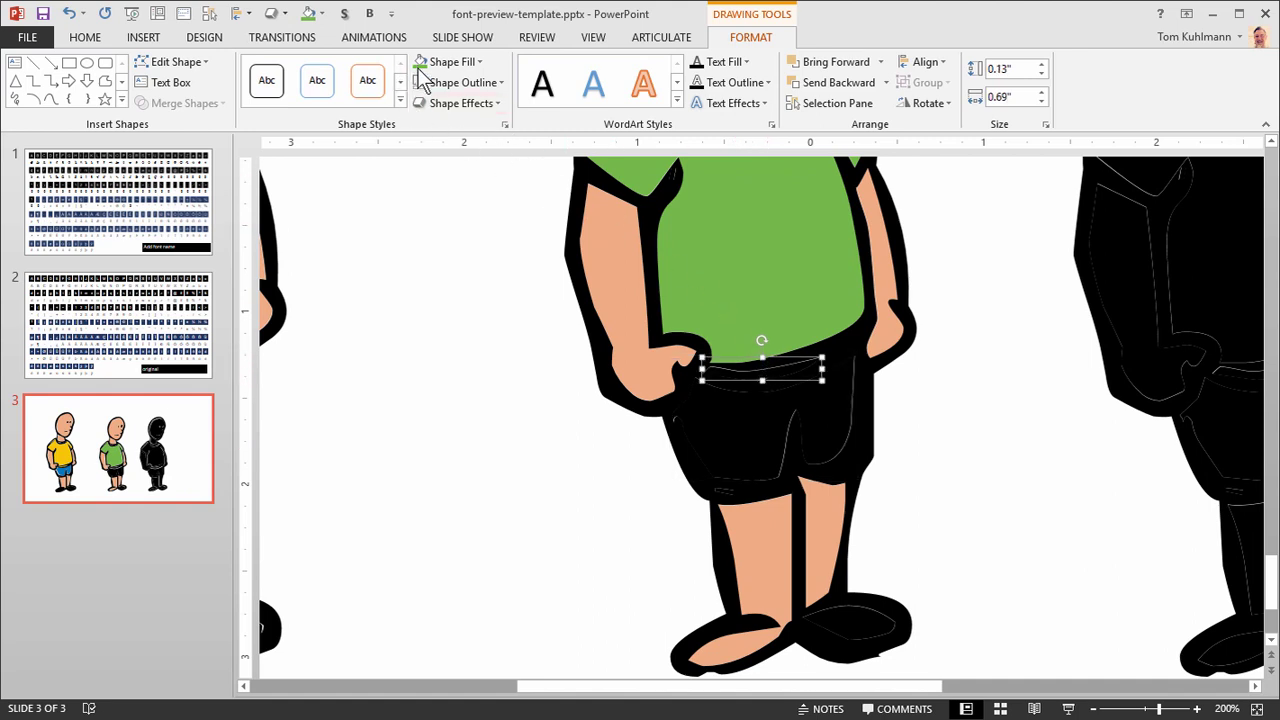
left_click(729, 435)
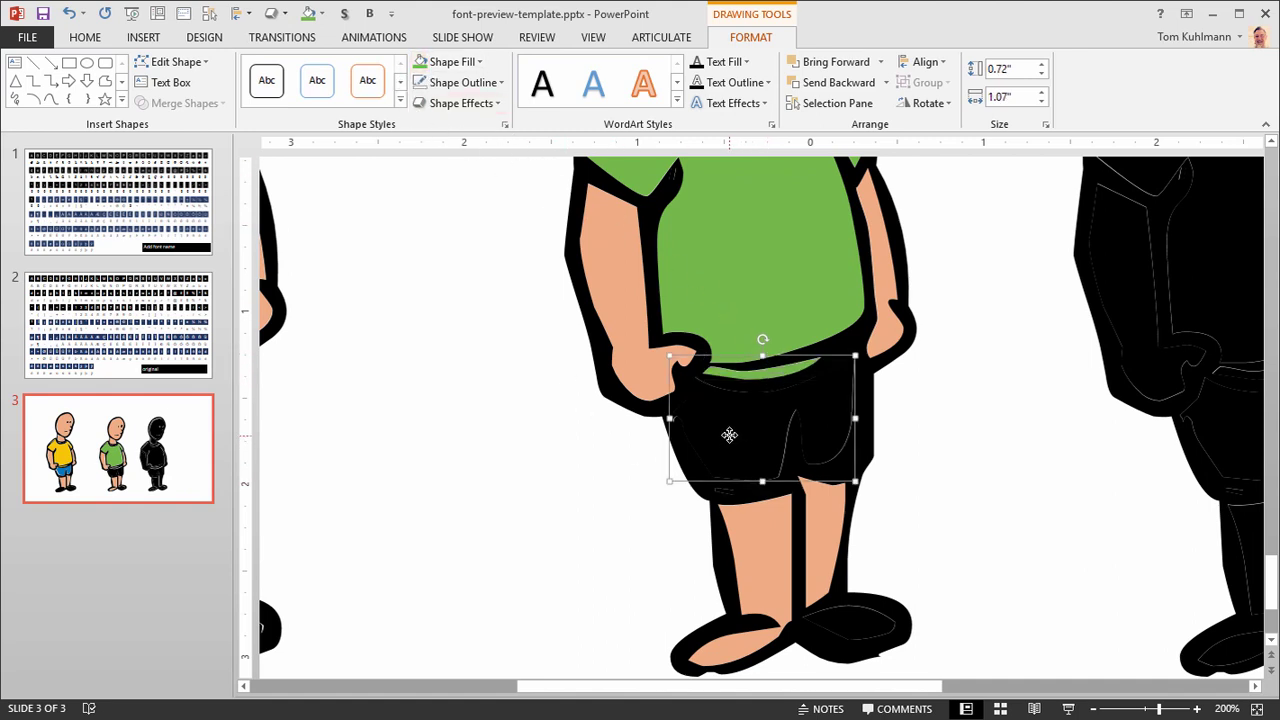
left_click(480, 63)
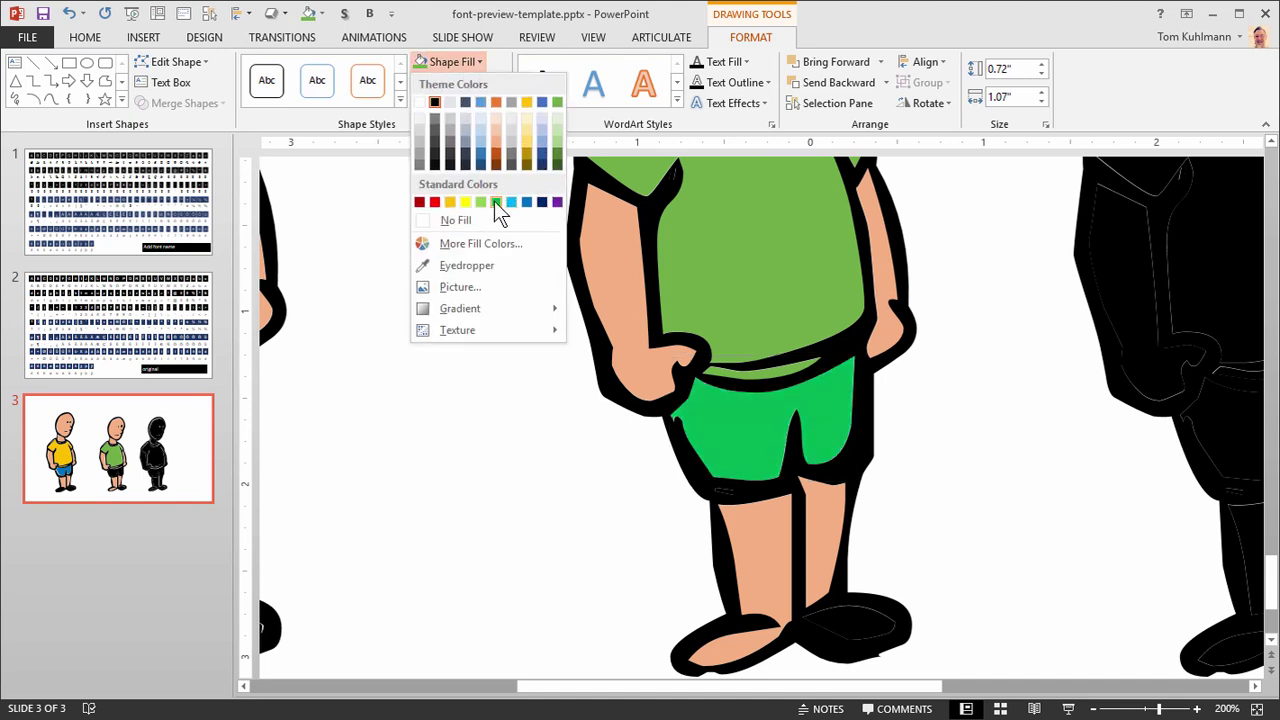
left_click(540, 162)
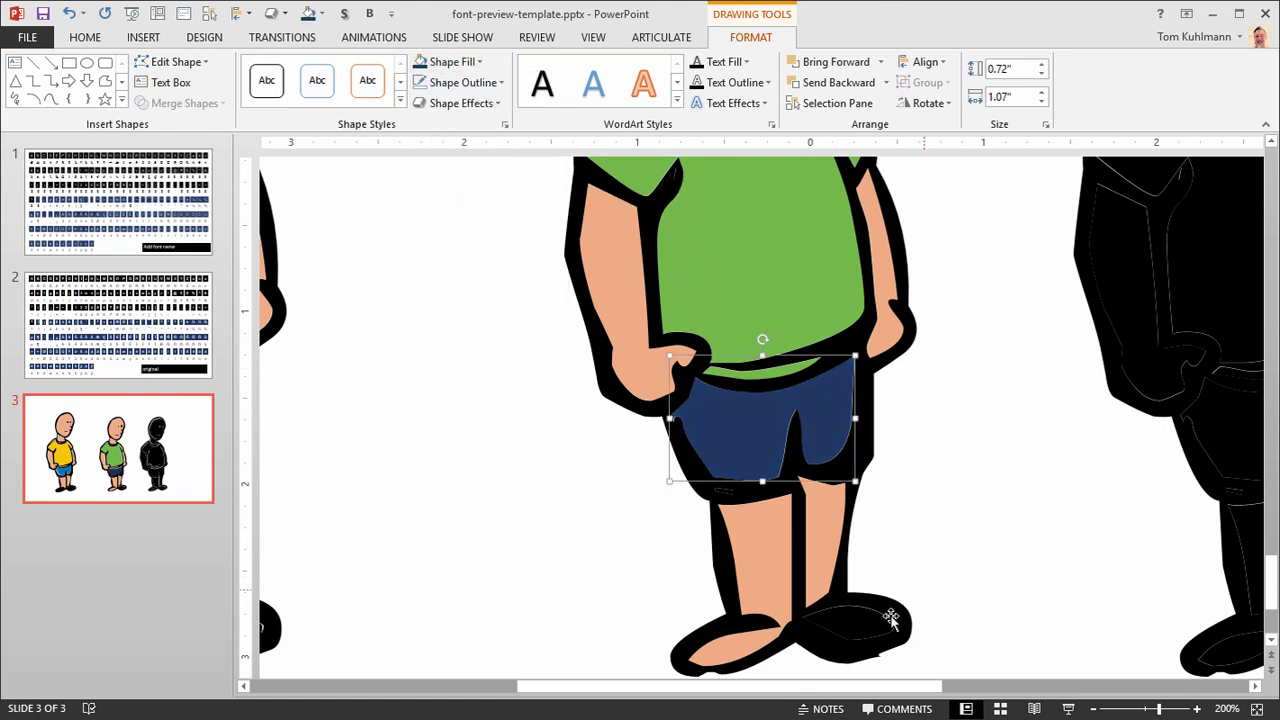
Fill the small oval on the right shoe with peach.
left_click(851, 617)
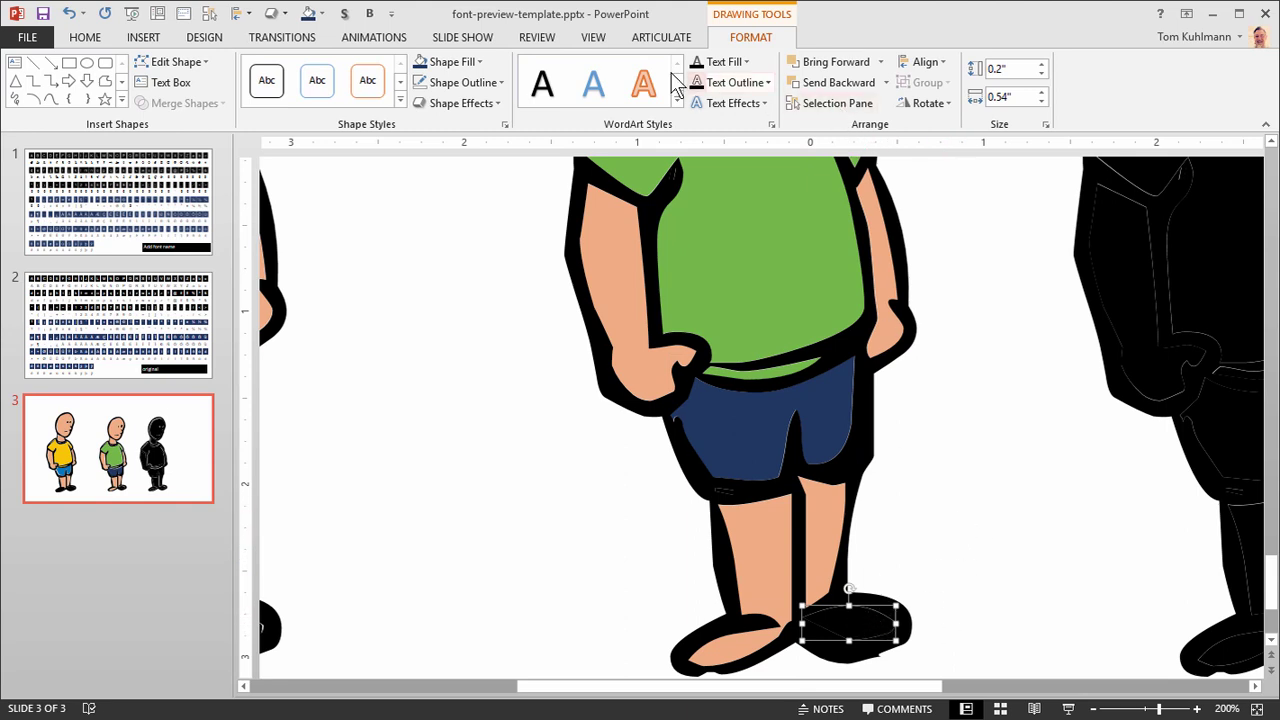
left_click(480, 61)
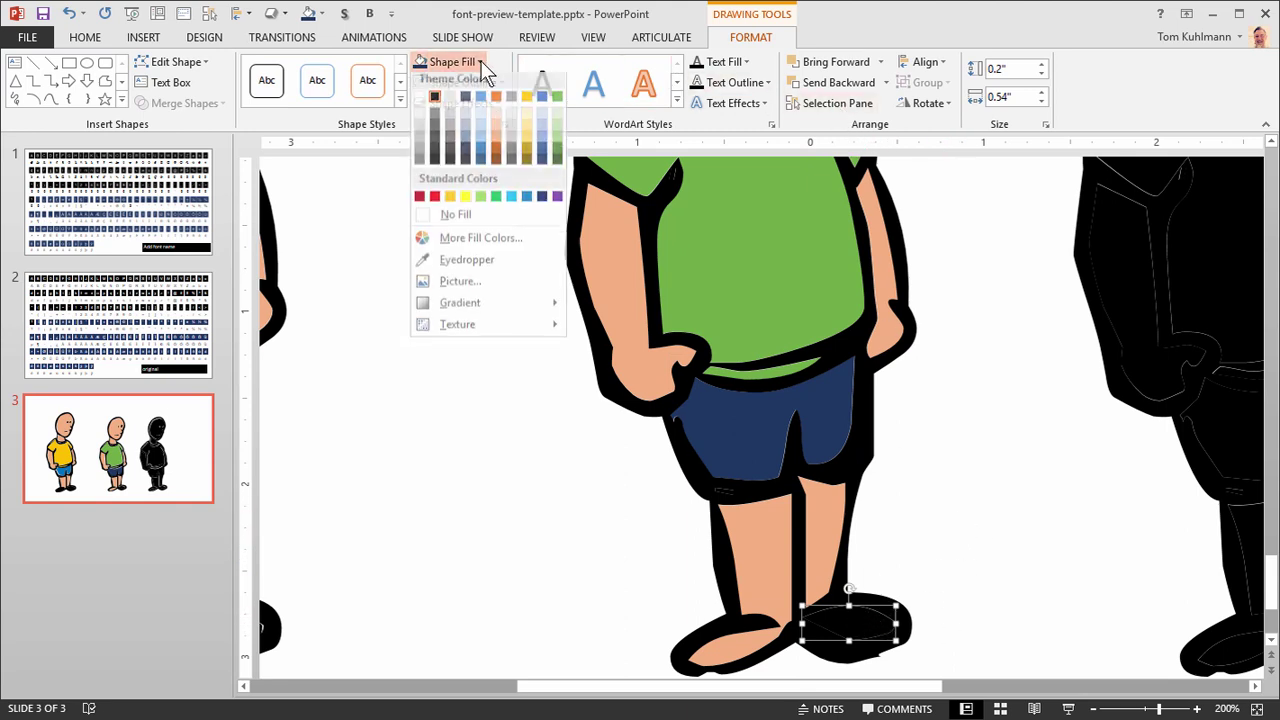
left_click(493, 139)
key("Escape")
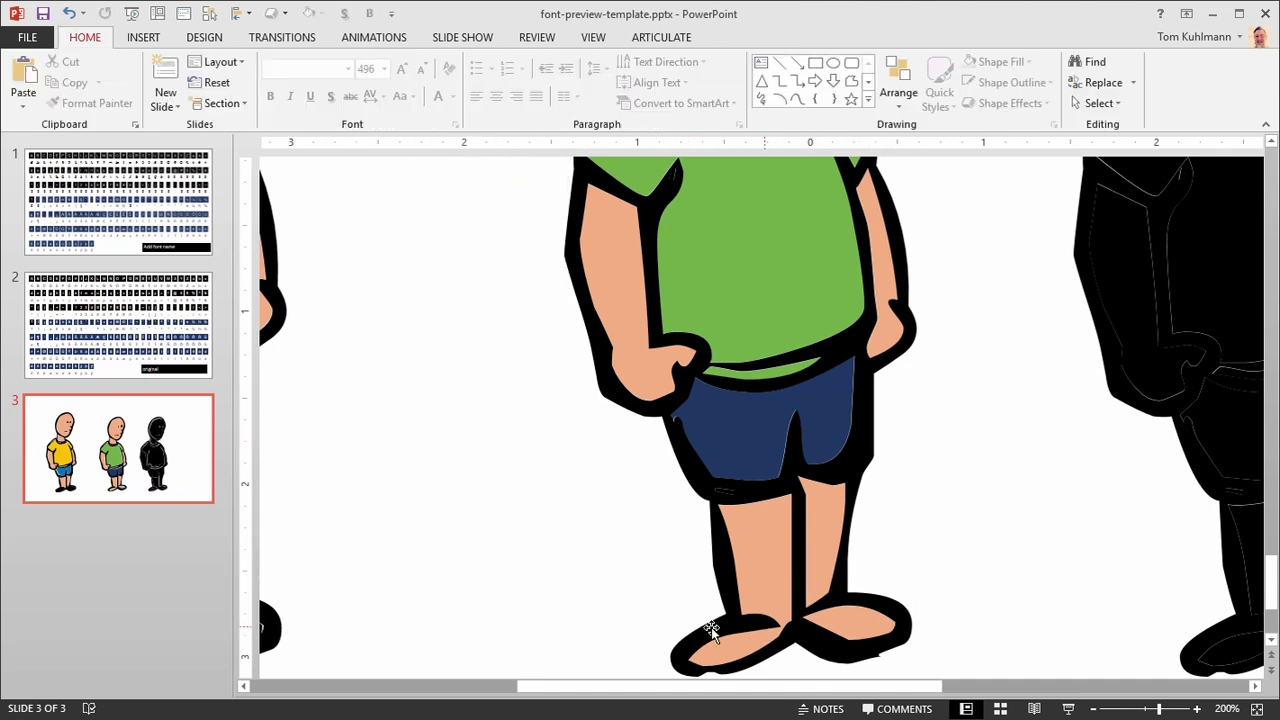
Draw an Arc shape across the middle boy's left shoe.
left_click(797, 99)
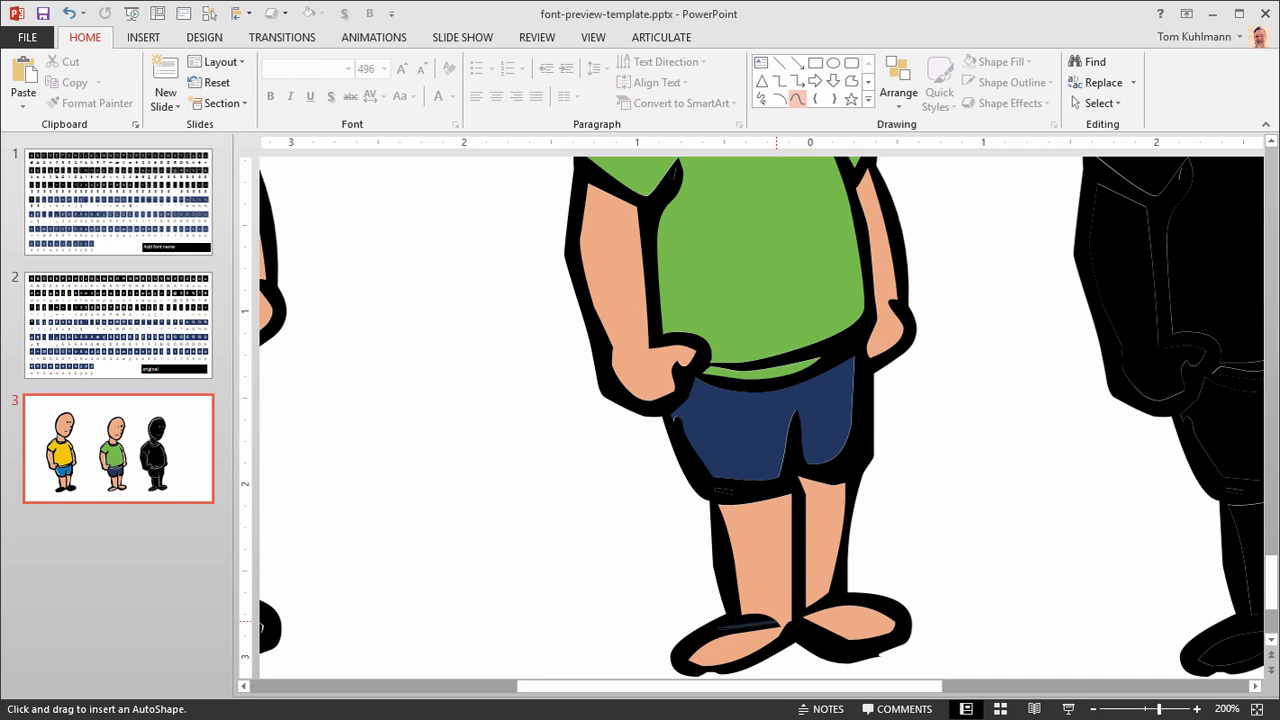
mouse_move(690, 672)
left_mouse_down()
mouse_move(765, 664)
mouse_move(785, 623)
left_mouse_up()
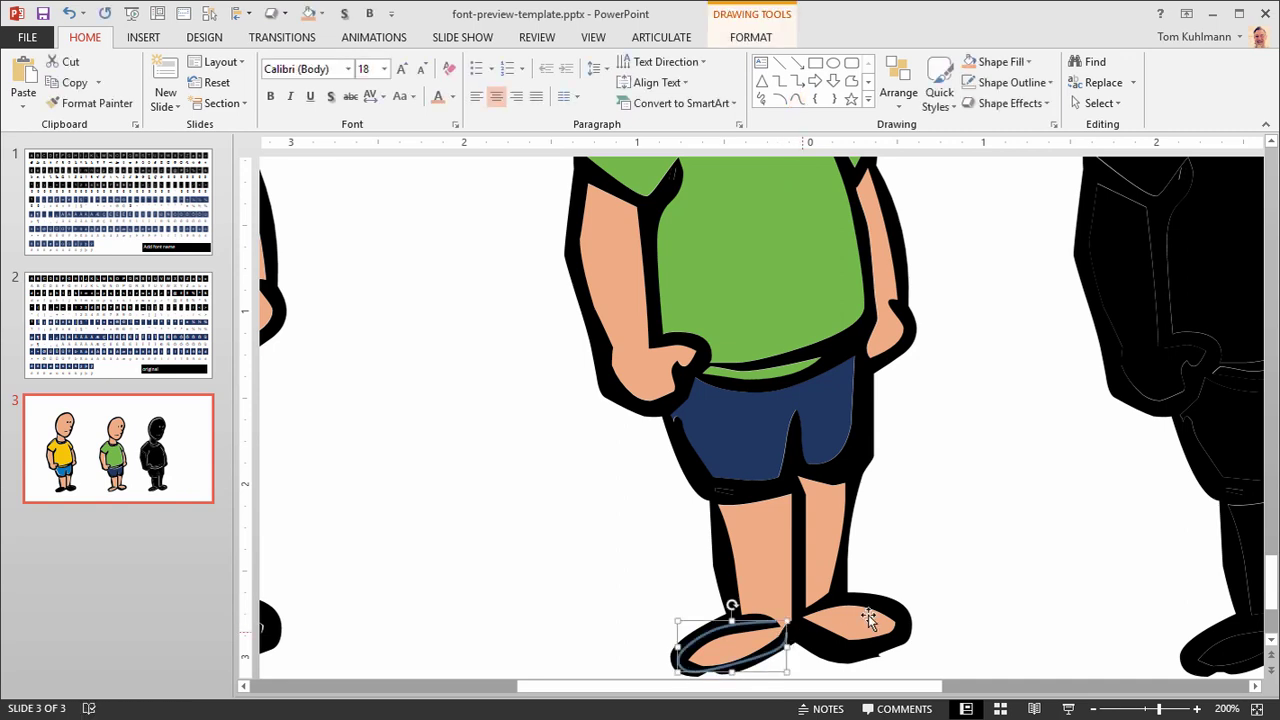
Fill the left shoe arc and the right shoe dark red.
left_click(1028, 62)
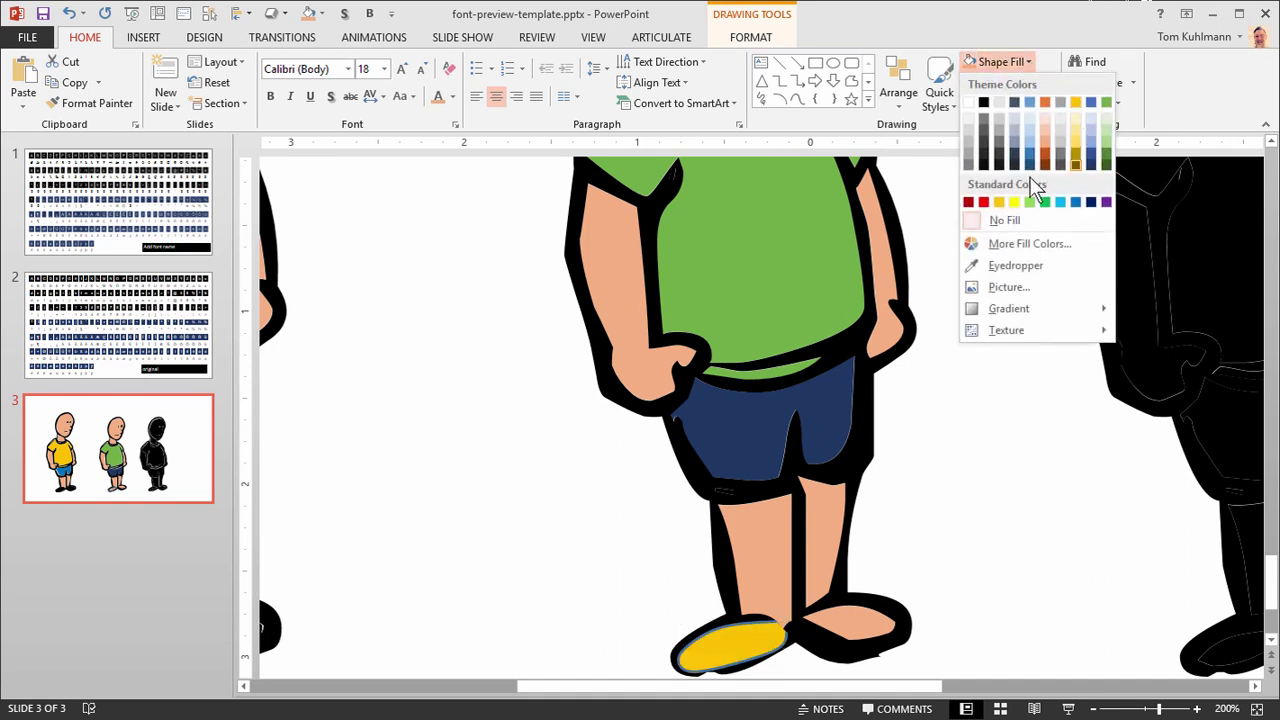
left_click(968, 202)
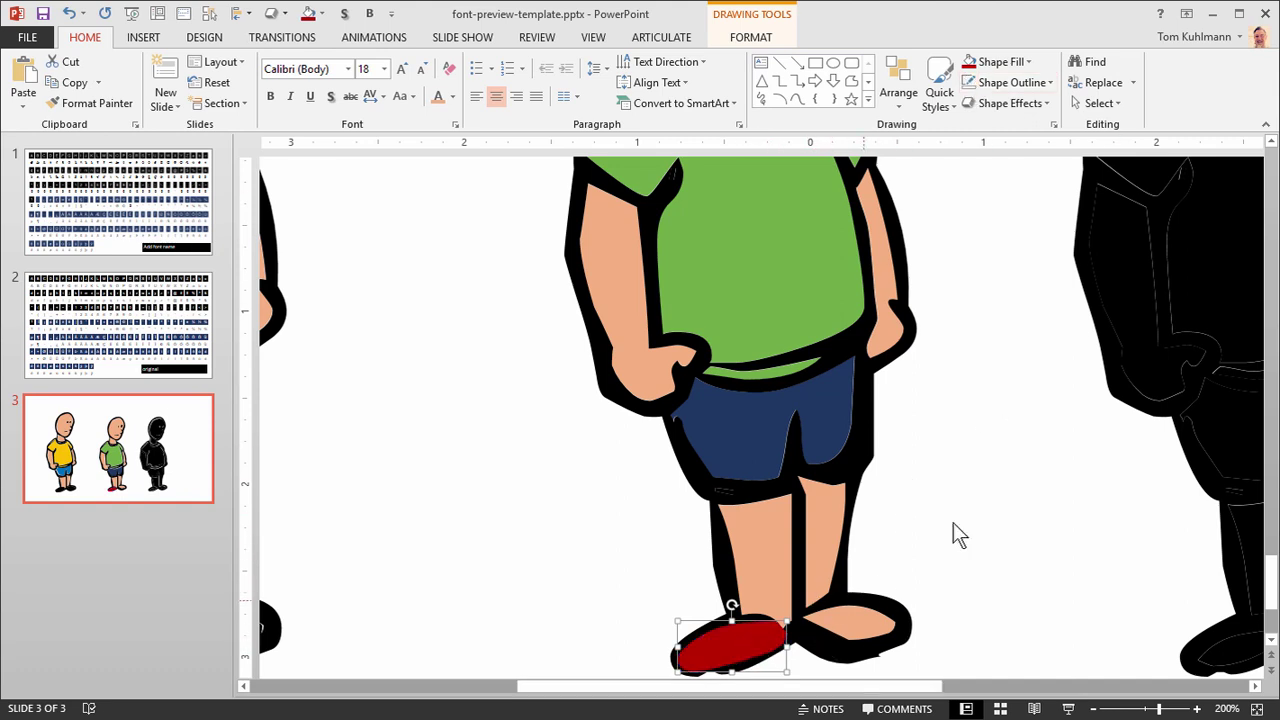
left_click(860, 622)
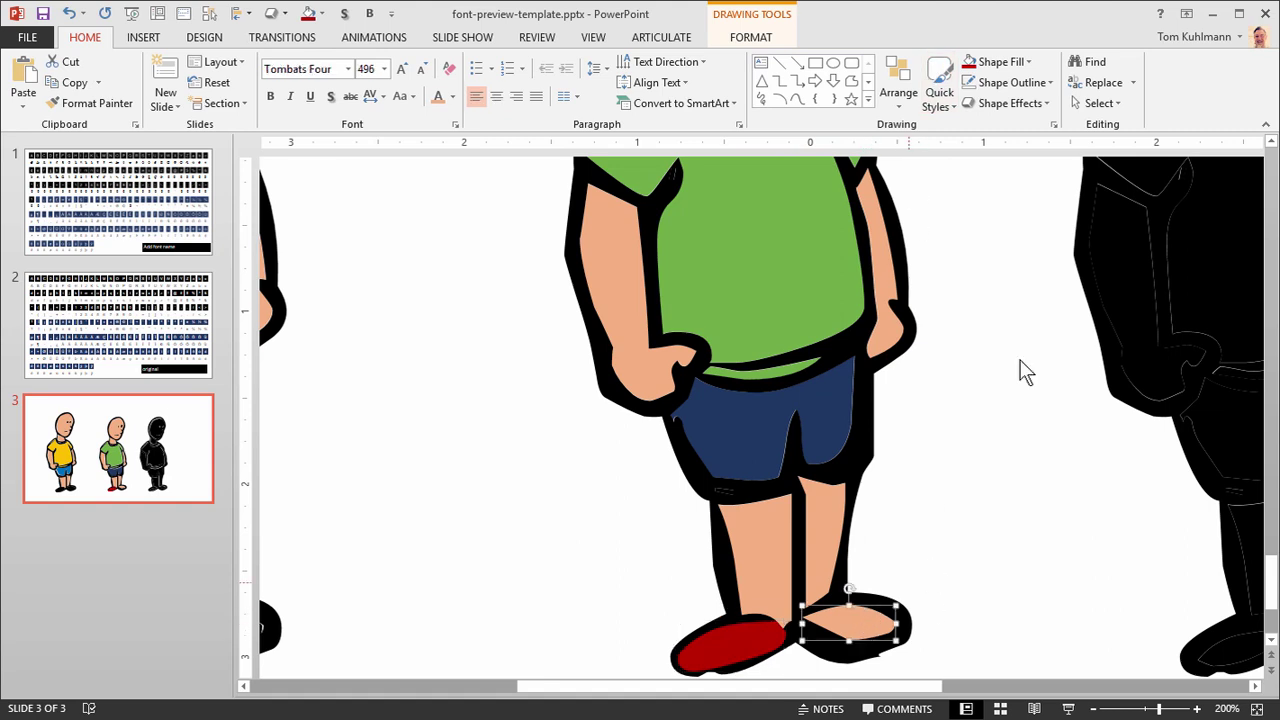
left_click(980, 62)
left_click(980, 572)
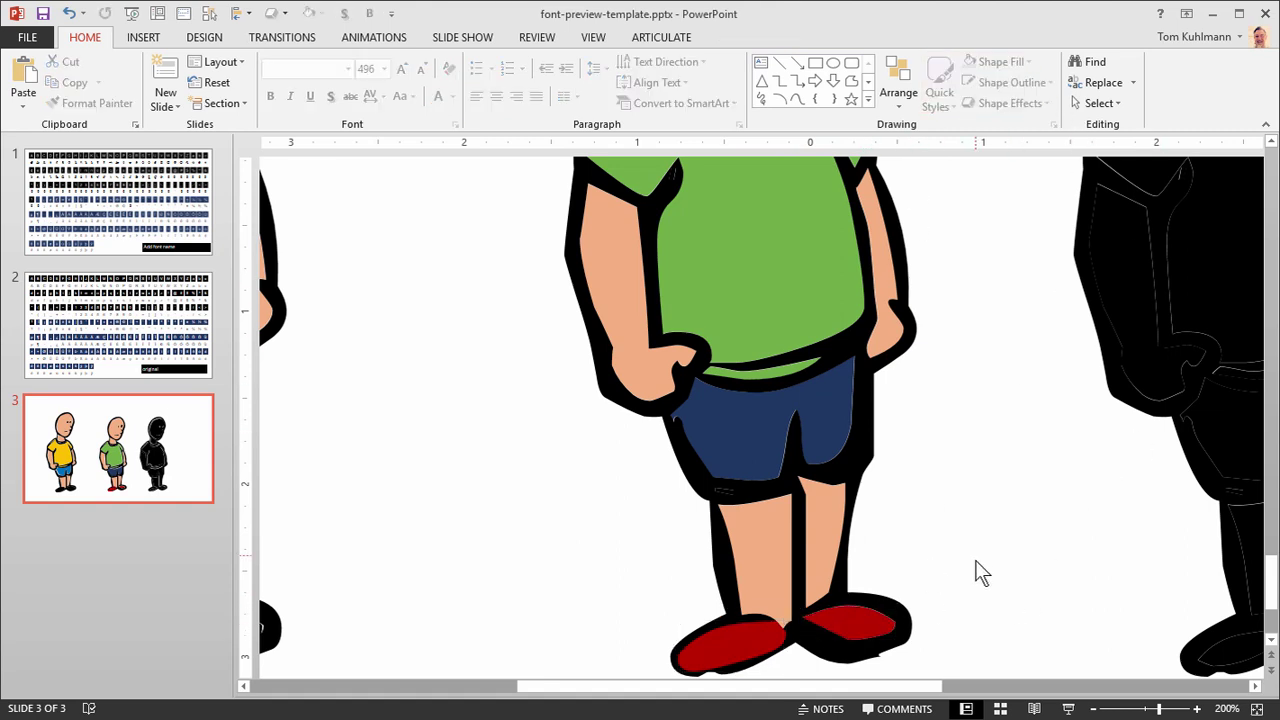
left_click(731, 654)
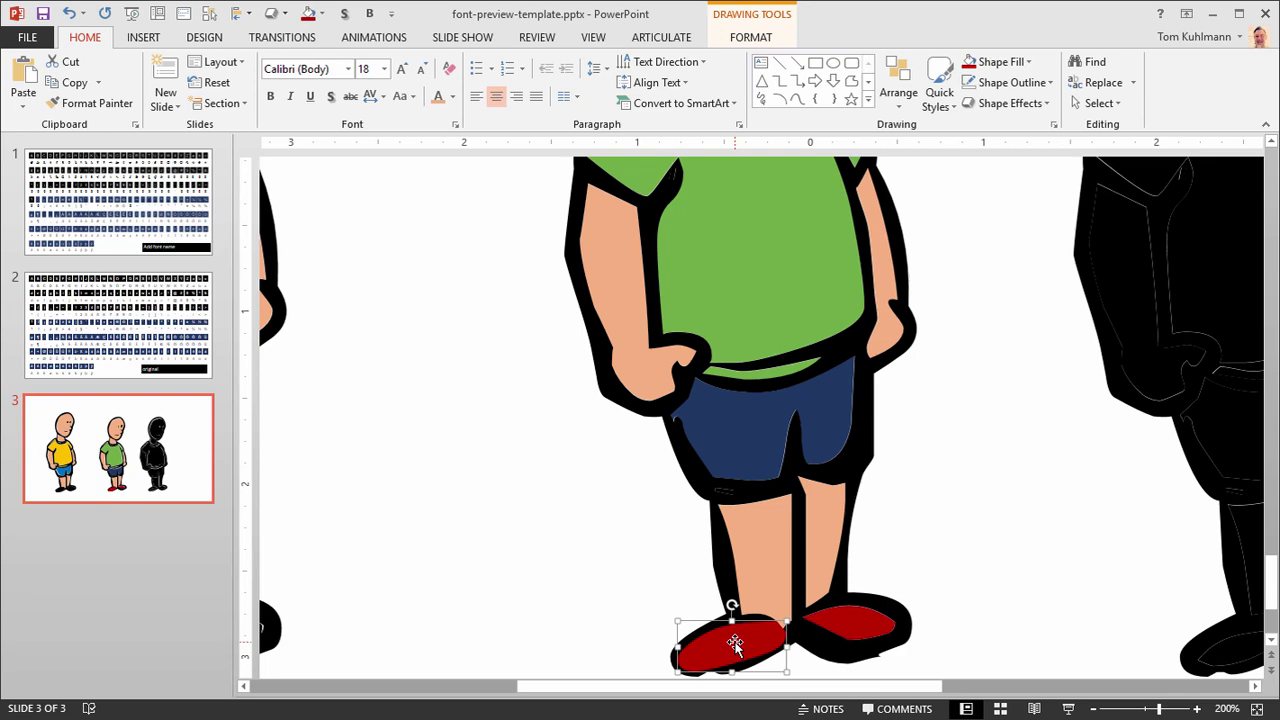
Make the left shoe's red fill partly transparent in Format Shape.
right_click(735, 645)
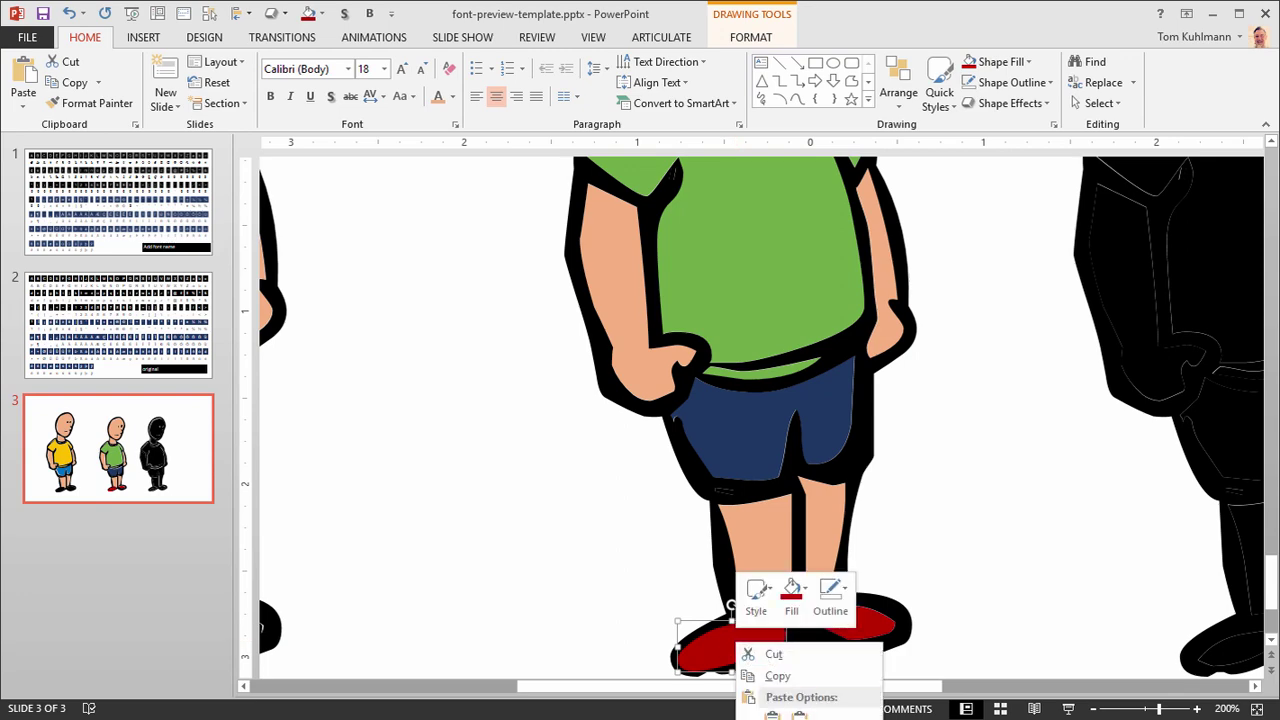
left_click(810, 714)
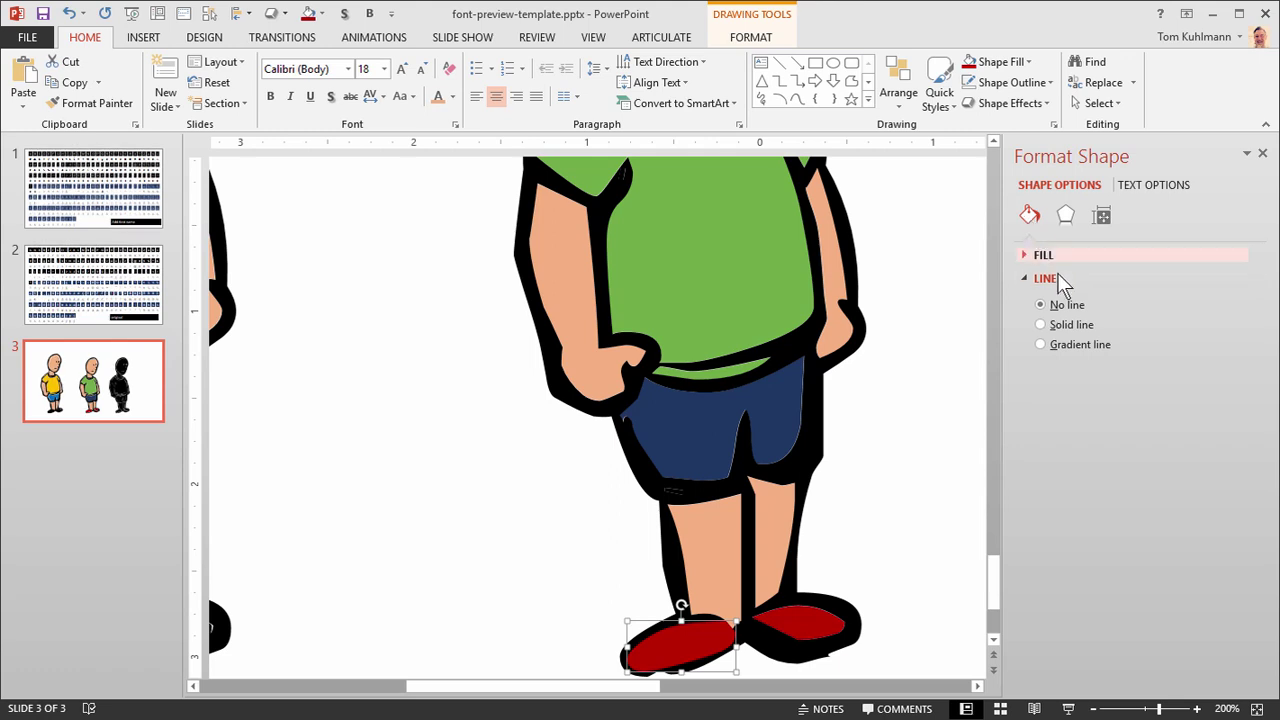
left_click(1020, 252)
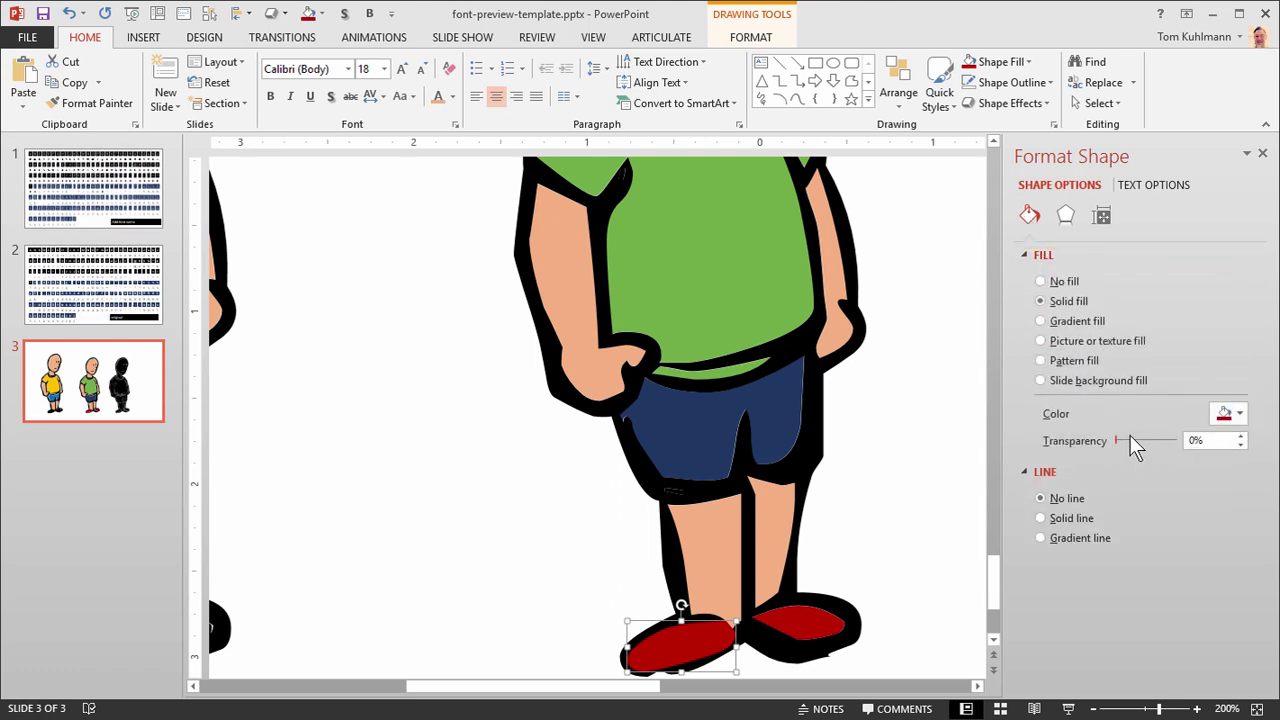
left_click_drag(1113, 441, 1136, 440)
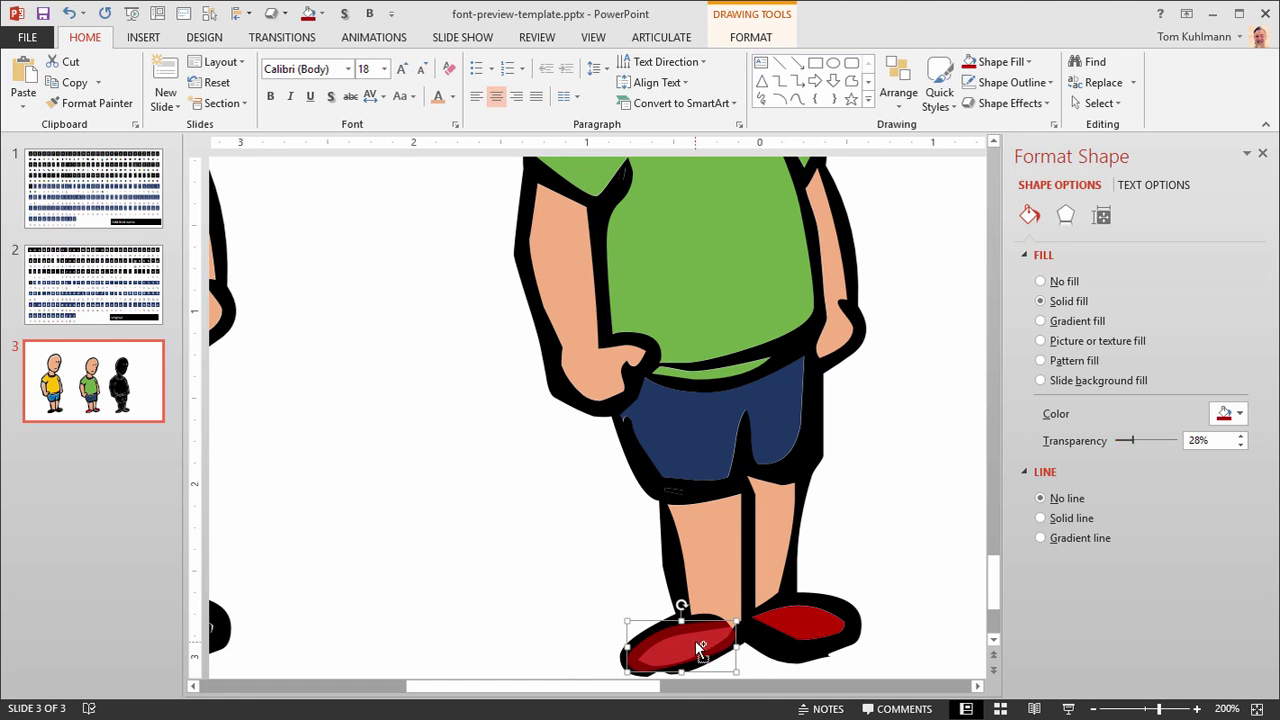
scroll(697, 648, "up", 3, "ctrl")
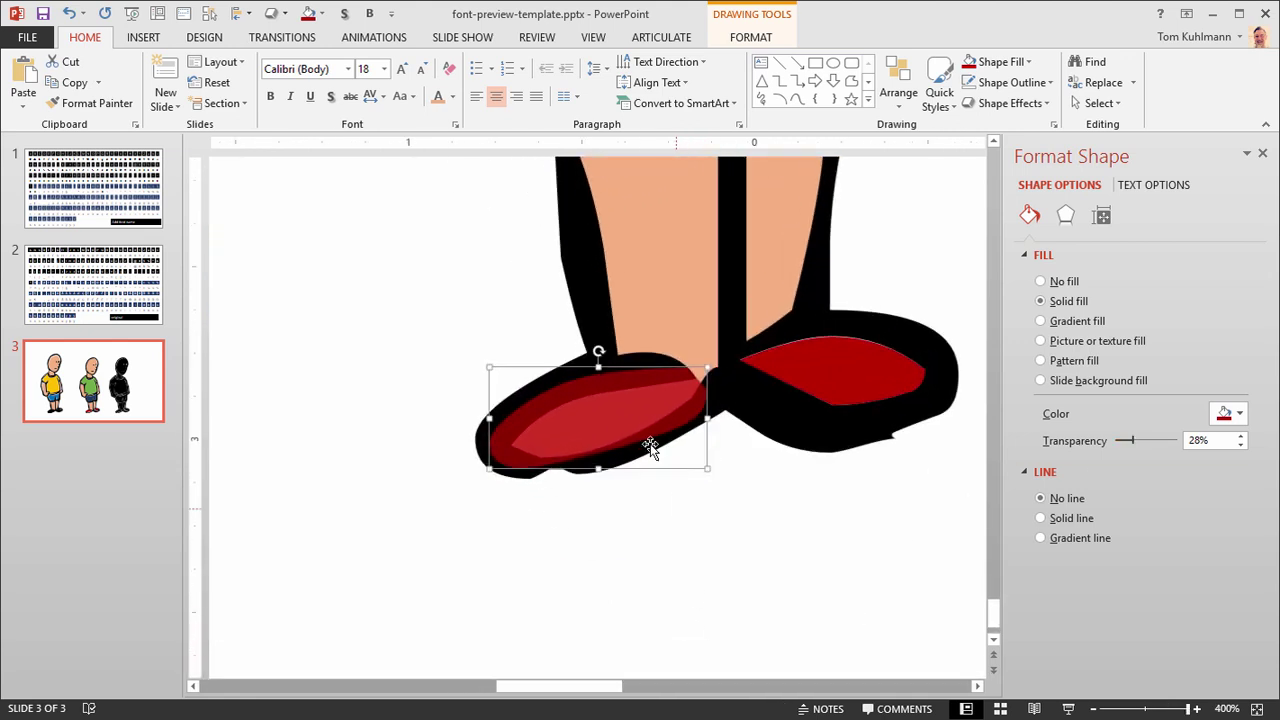
Edit the left shoe's points to fit inside its black outline, then restore full opacity.
right_click(612, 411)
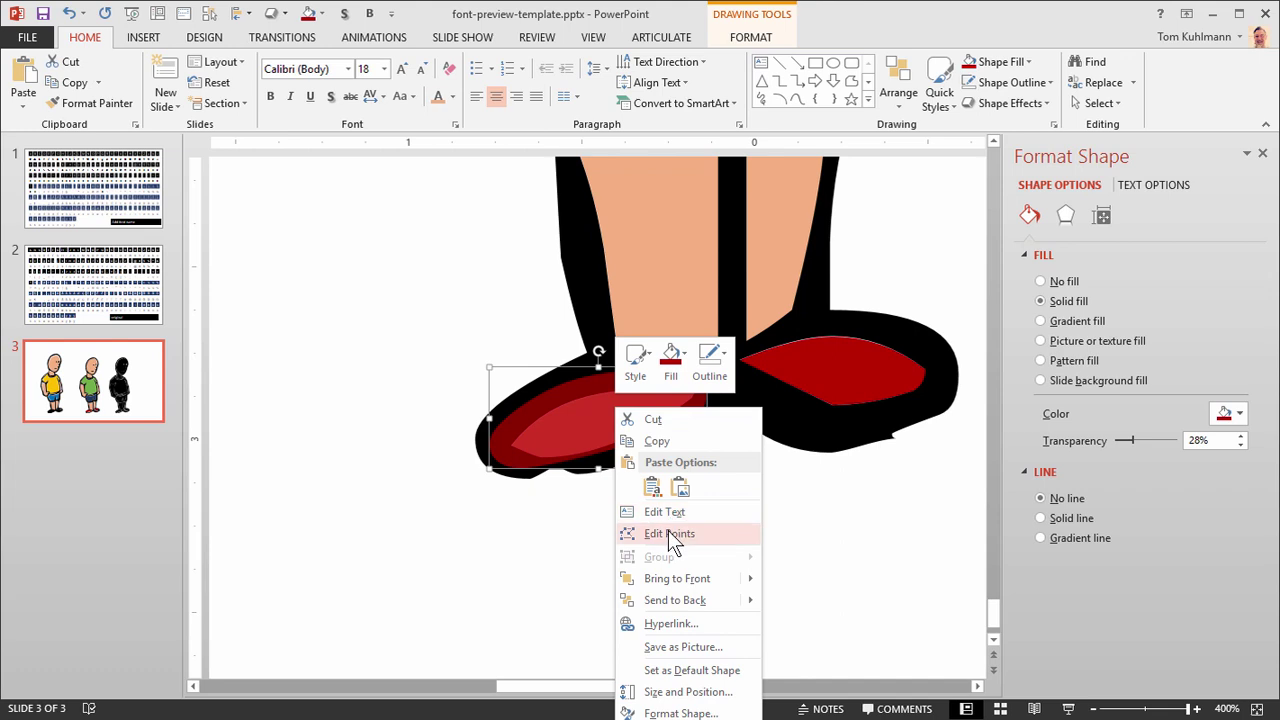
left_click(665, 531)
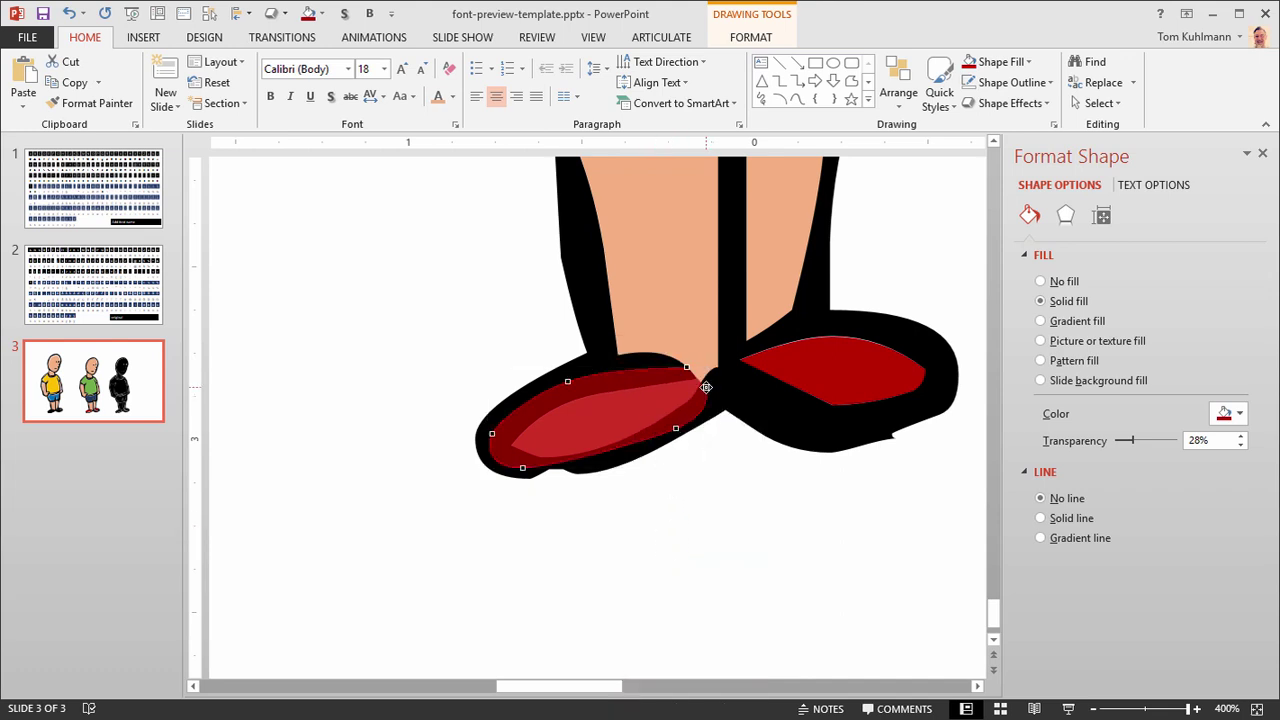
left_click_drag(674, 427, 690, 377)
left_click_drag(565, 380, 573, 398)
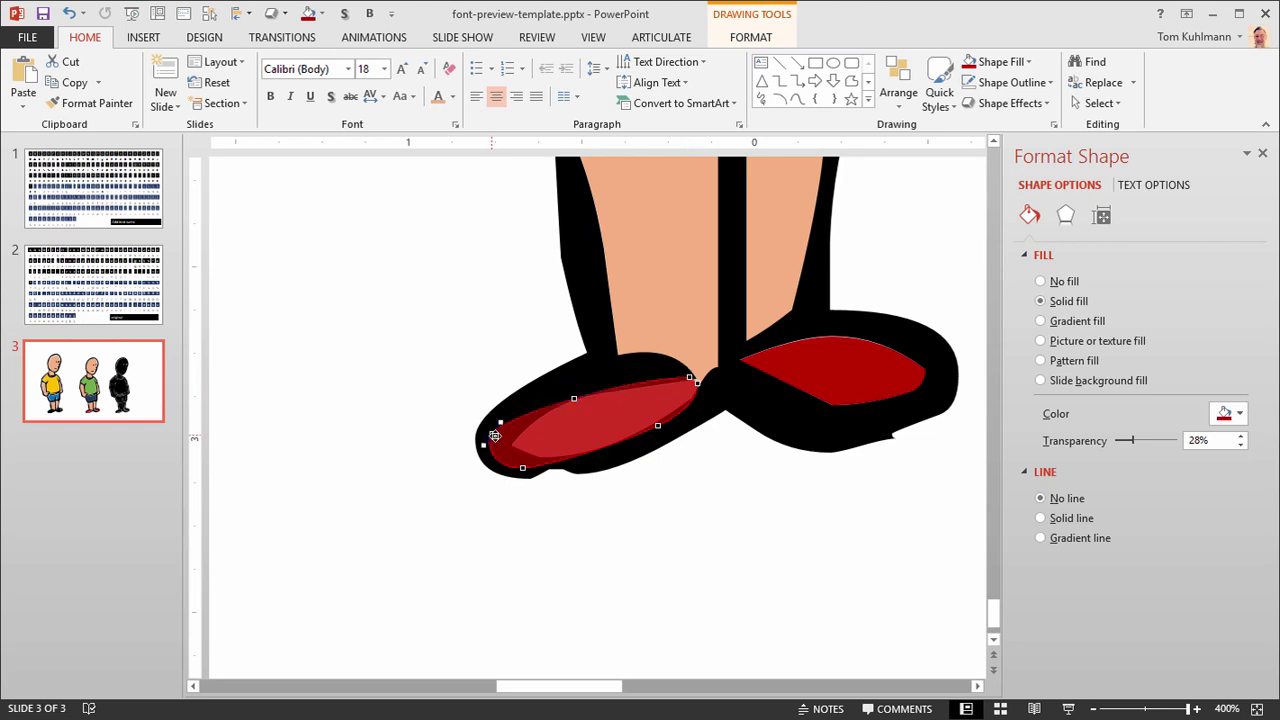
left_click_drag(495, 436, 551, 458)
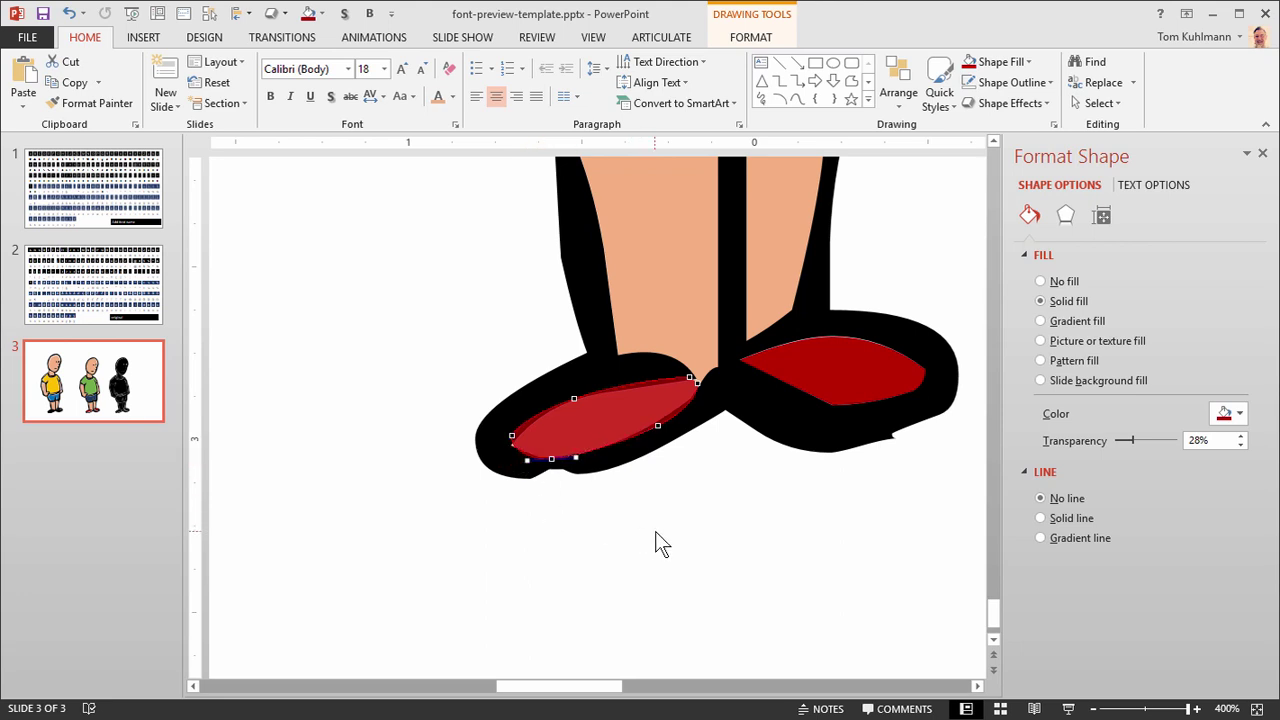
left_click(655, 531)
left_click(538, 437)
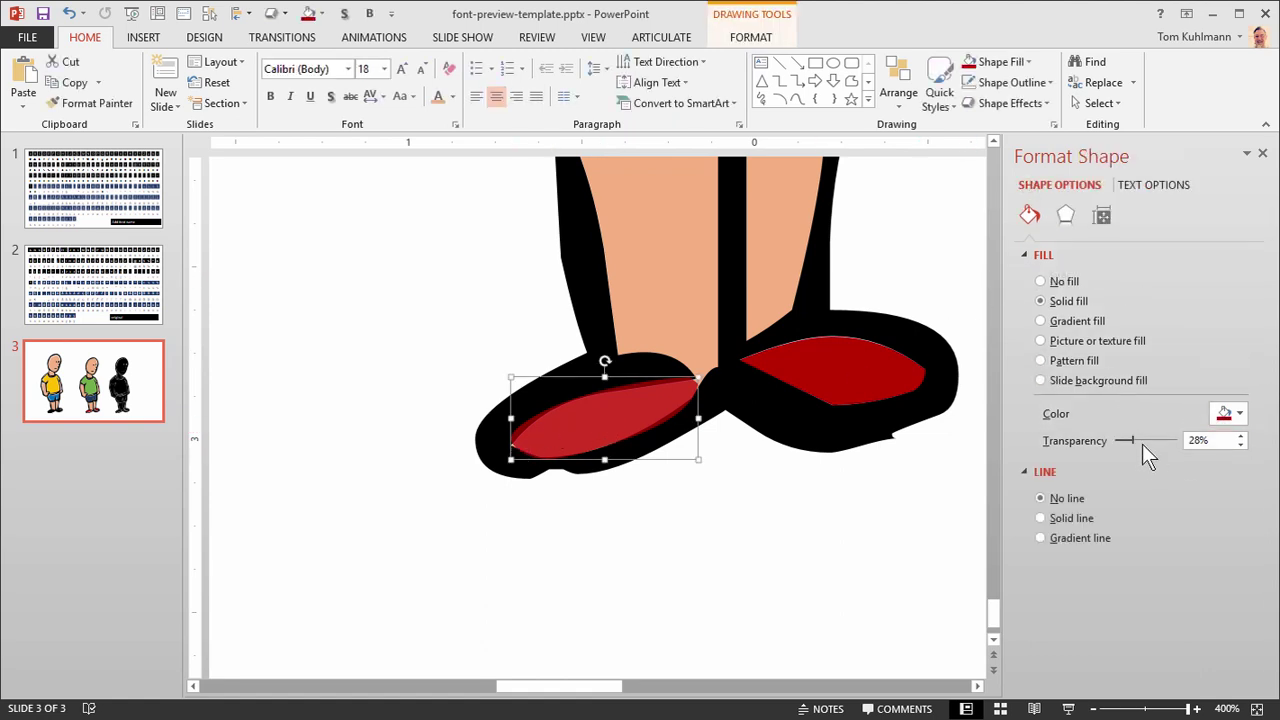
left_click_drag(1132, 440, 1072, 437)
left_click(879, 507)
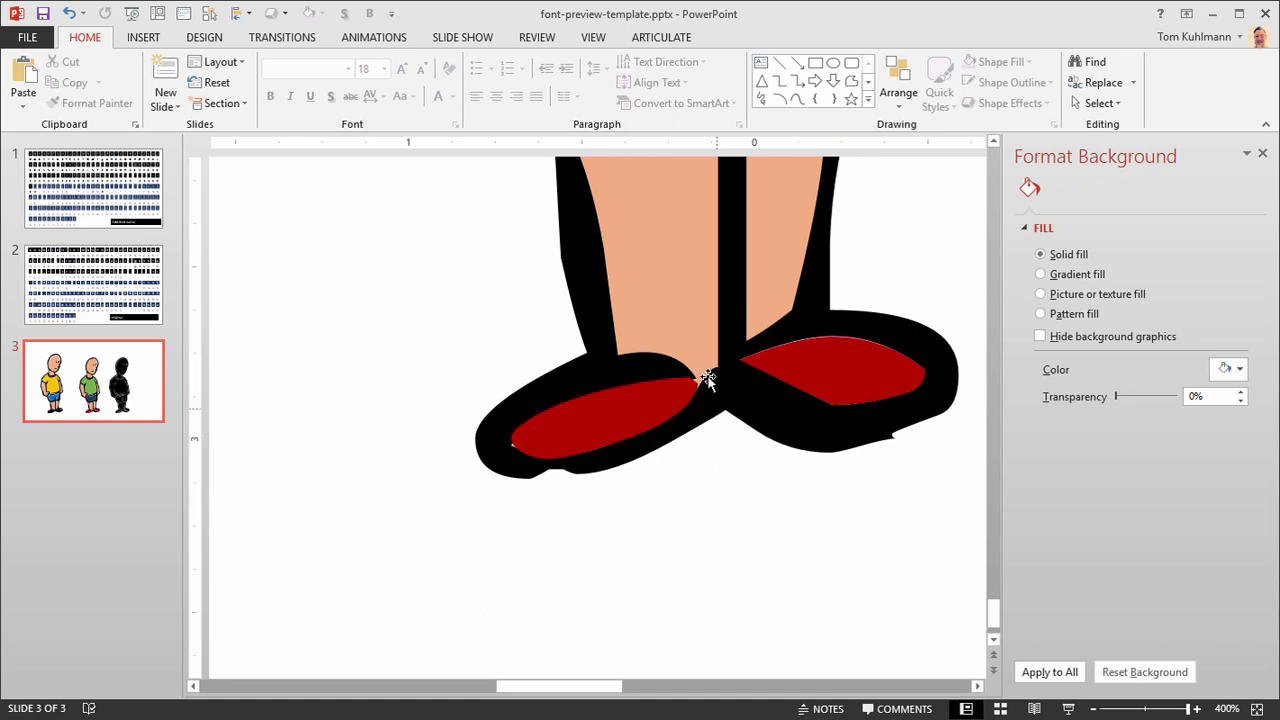
Zoom out and delete the black silhouette figure.
left_click(1257, 708)
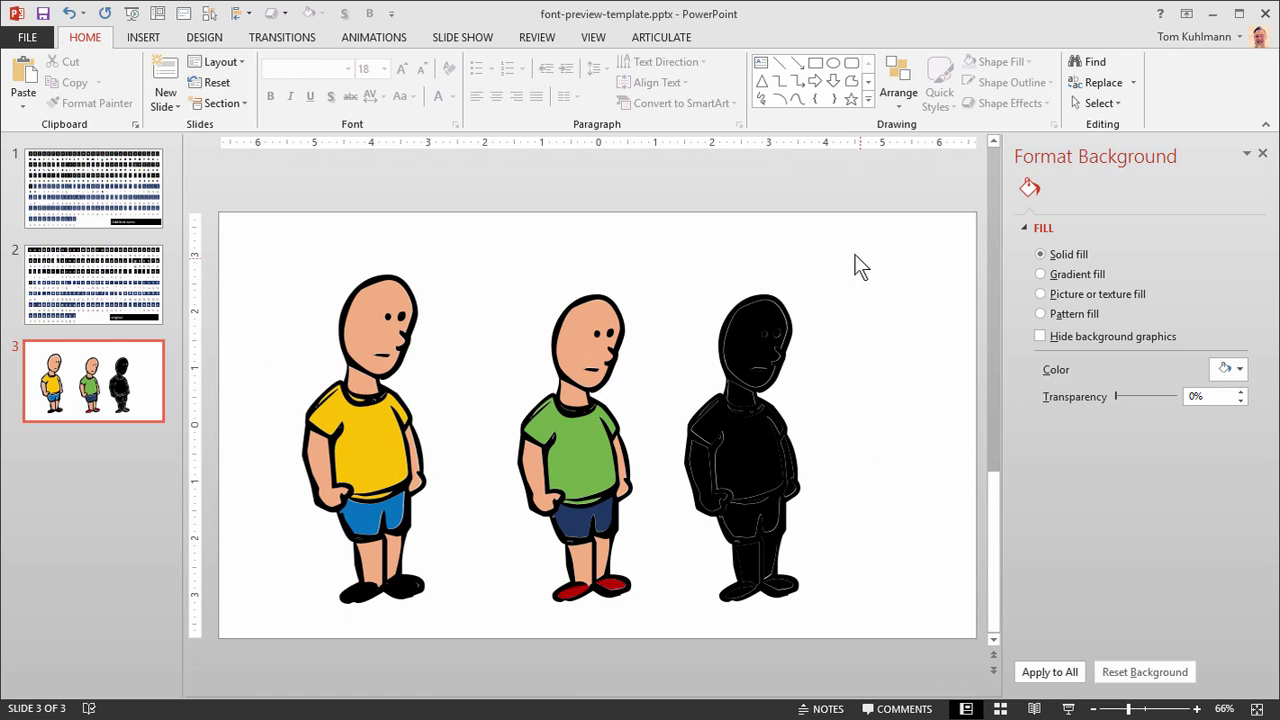
mouse_move(857, 254)
left_mouse_down()
mouse_move(631, 700)
mouse_move(640, 705)
left_mouse_up()
key("Delete")
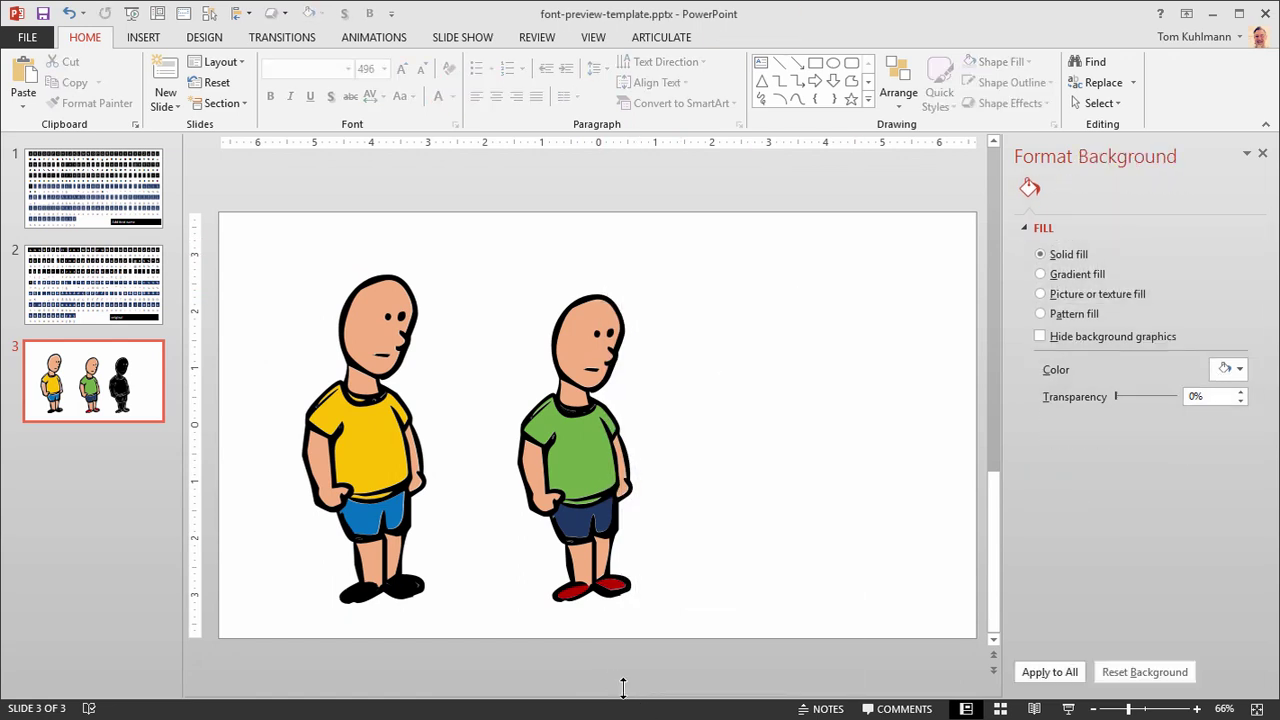
Group all the green-shirted boy's pieces and nudge the group up slightly.
left_click_drag(471, 240, 745, 668)
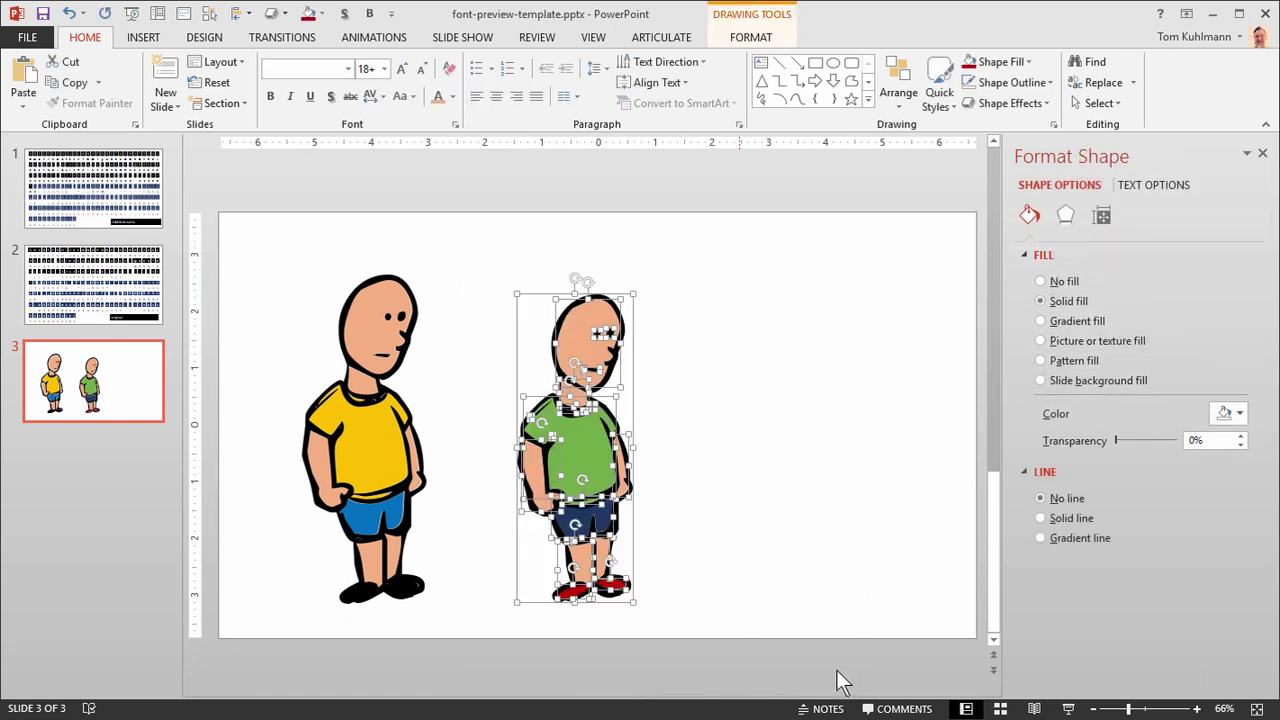
key("ctrl+g")
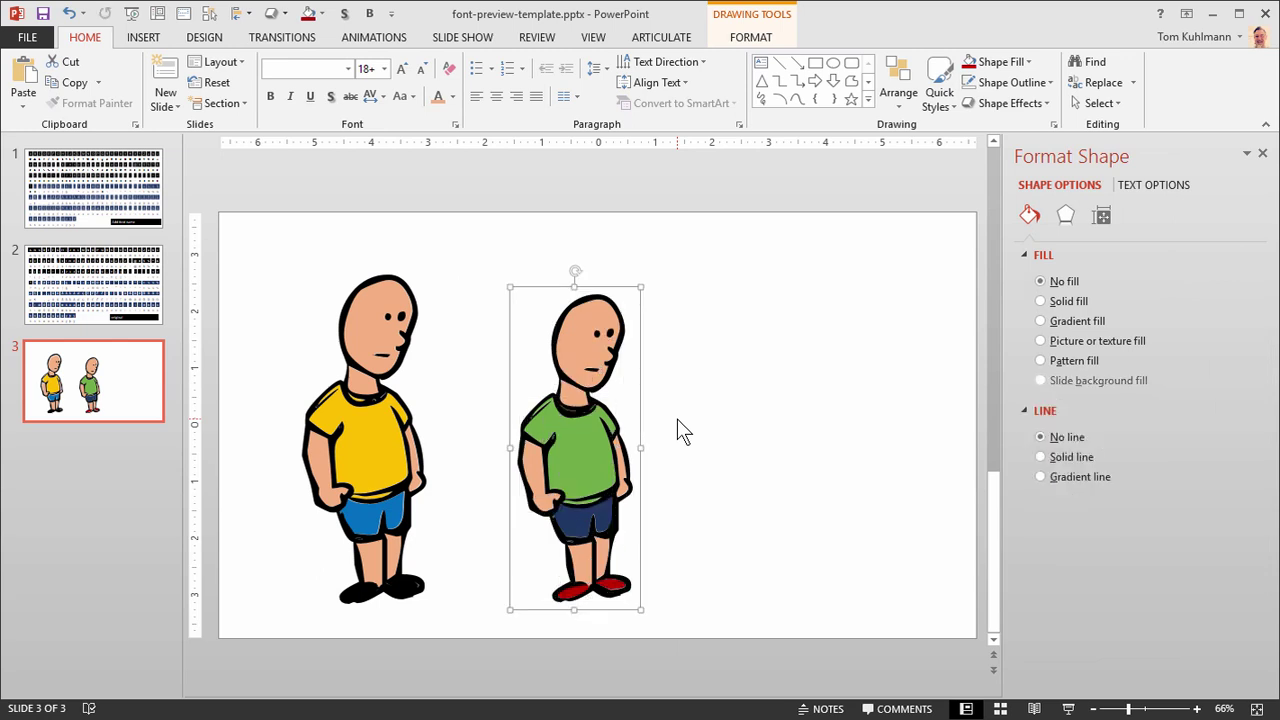
left_click_drag(600, 447, 613, 402)
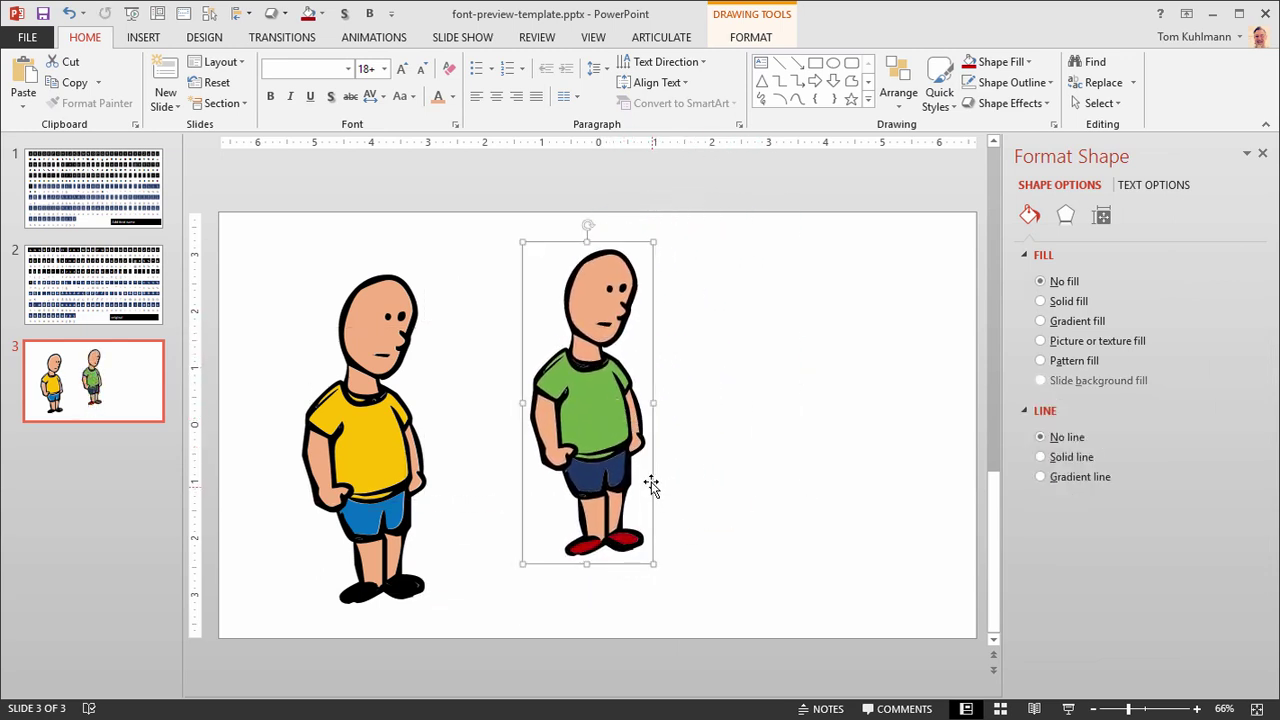
Move the grouped boy up and right until his head rises past the slide's top edge.
right_click(601, 391)
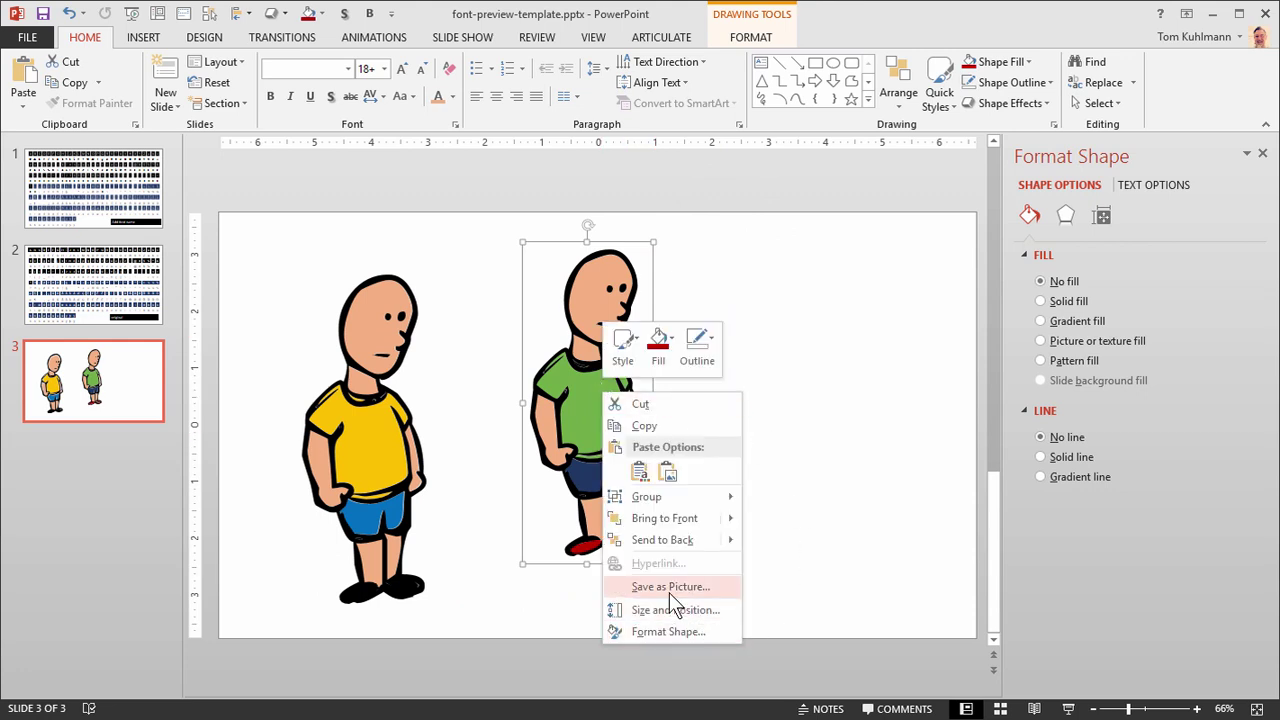
left_click(651, 274)
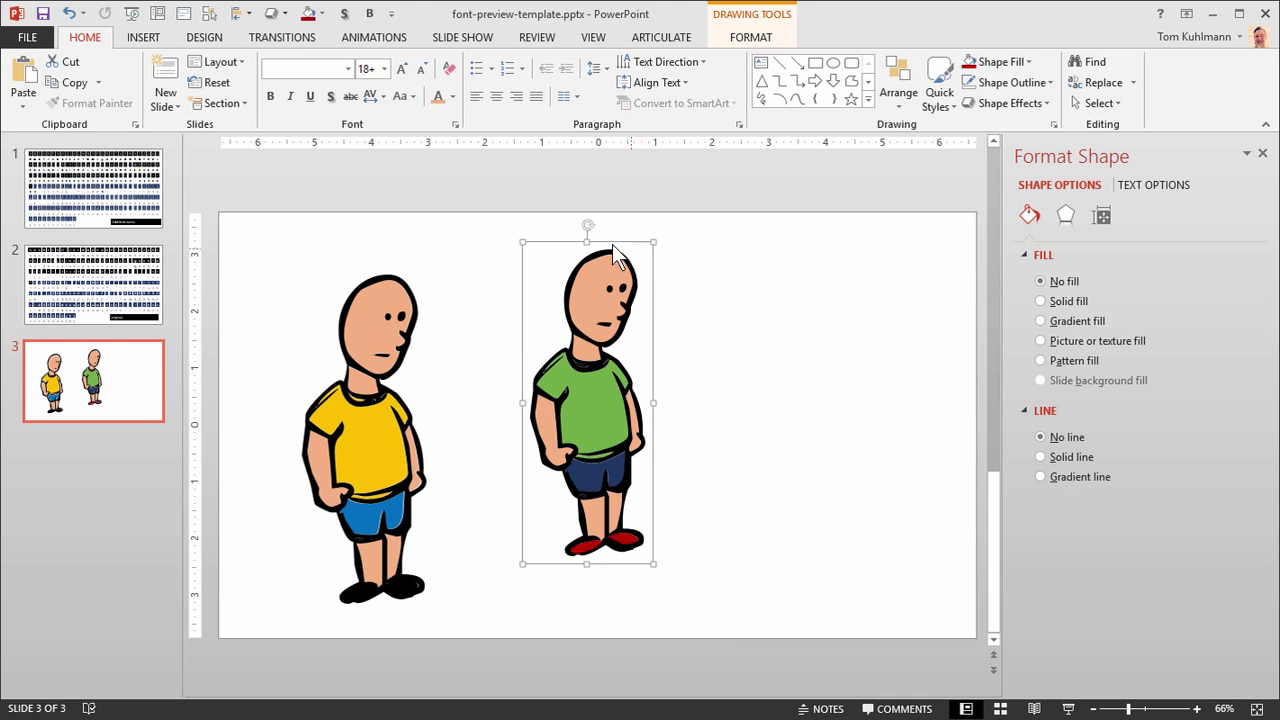
left_click_drag(588, 388, 635, 313)
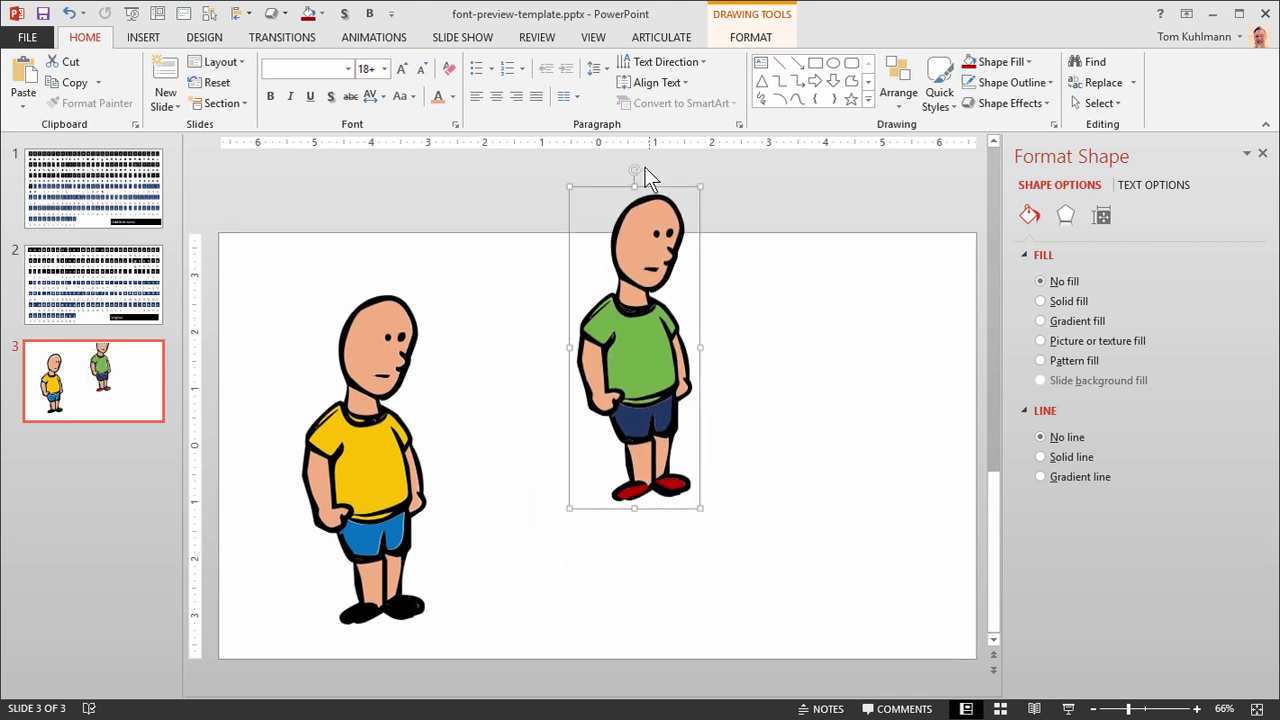